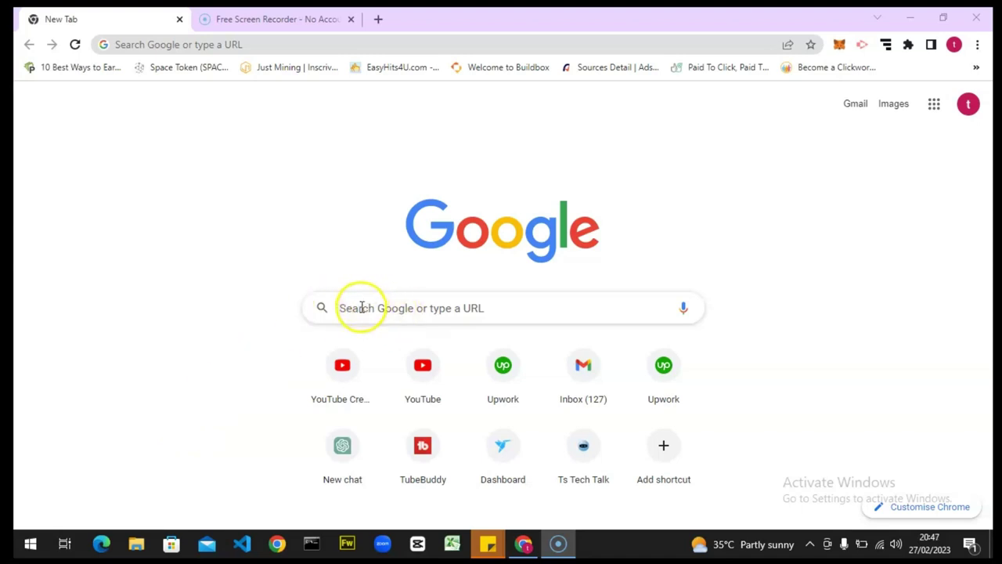
Step: Focus the Chrome address bar on the new tab page, ready to type a search
left_click(420, 41)
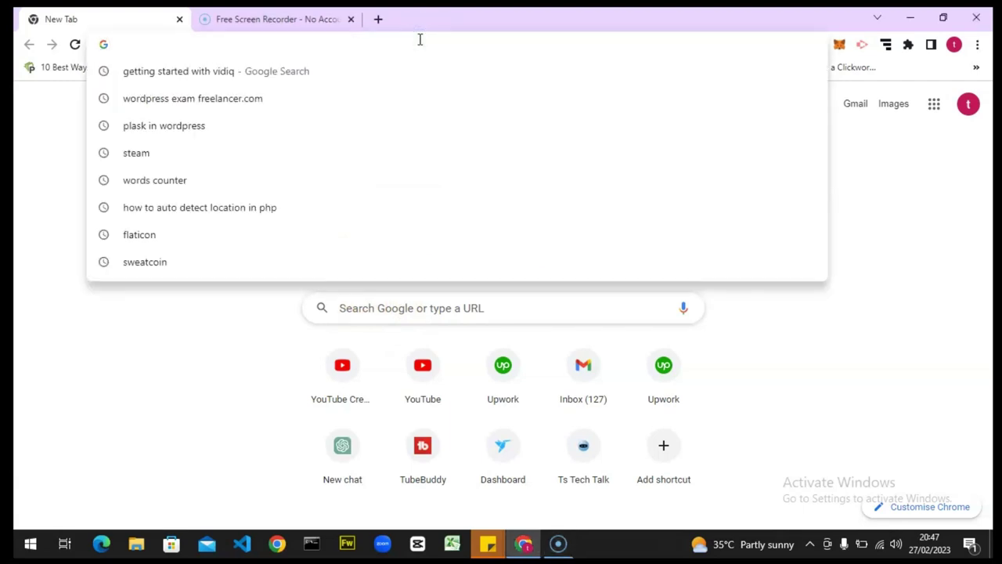
left_click(190, 416)
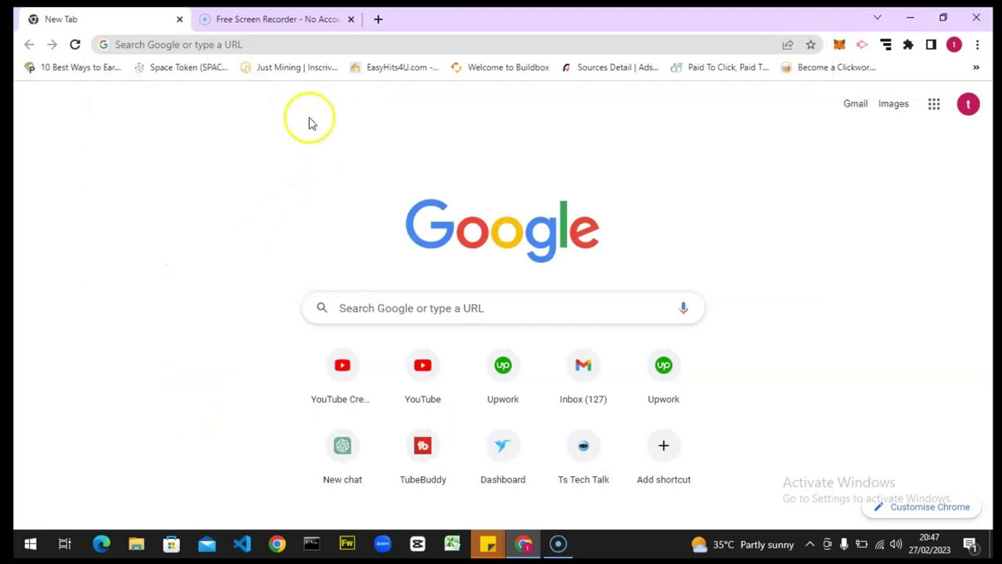
left_click(313, 42)
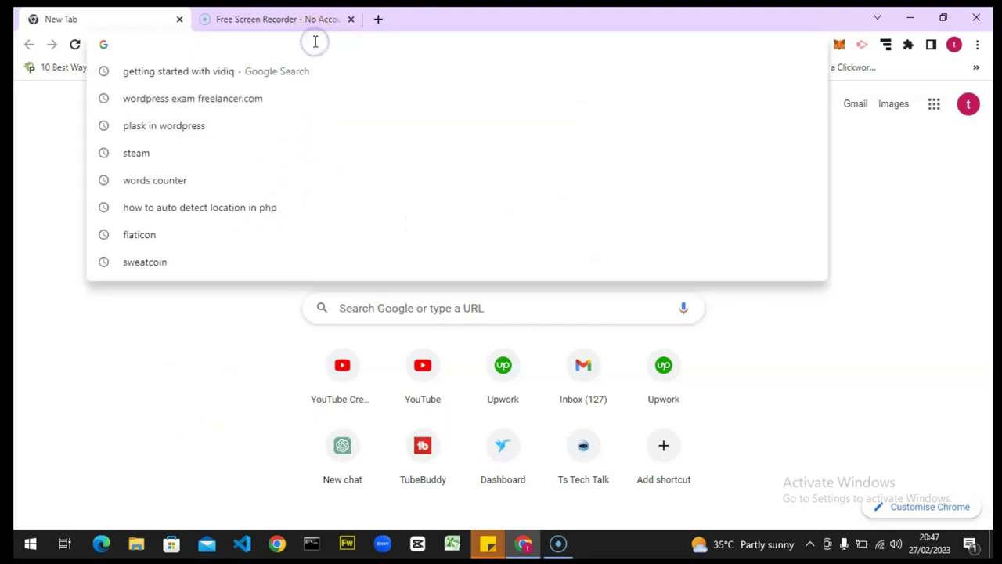
Step: Search Google for 'vidiq' and open the official vidiq.com result
type("vi")
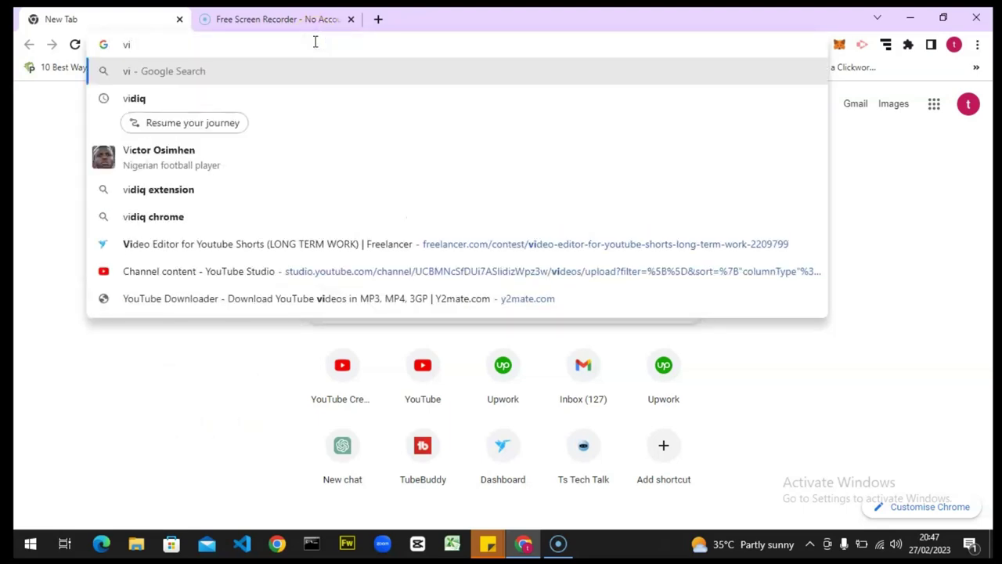
type("diq")
key("Return")
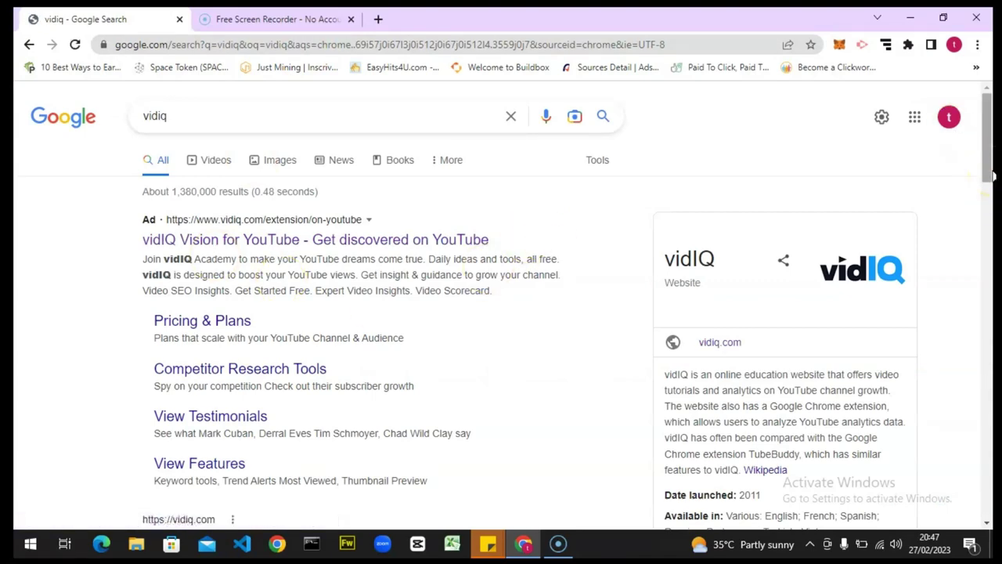
left_click_drag(990, 174, 988, 251)
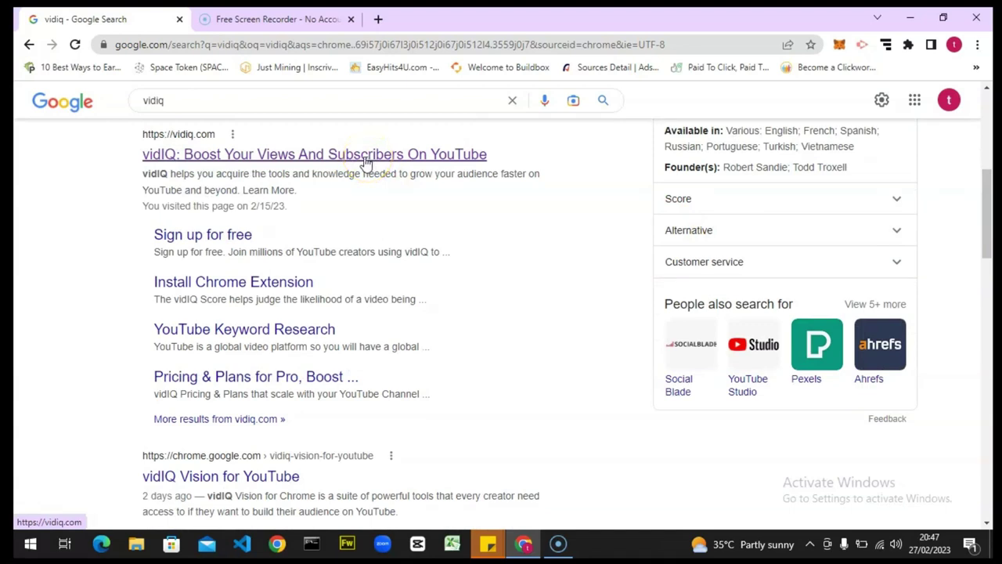
left_click(365, 156)
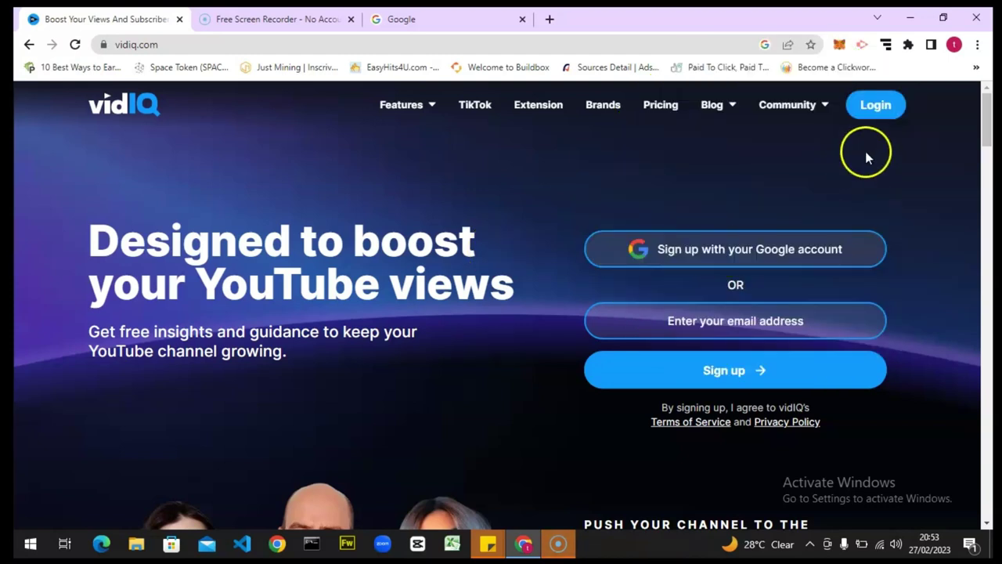
Step: Go to Login on the vidIQ homepage to sign in to the account
left_click(867, 117)
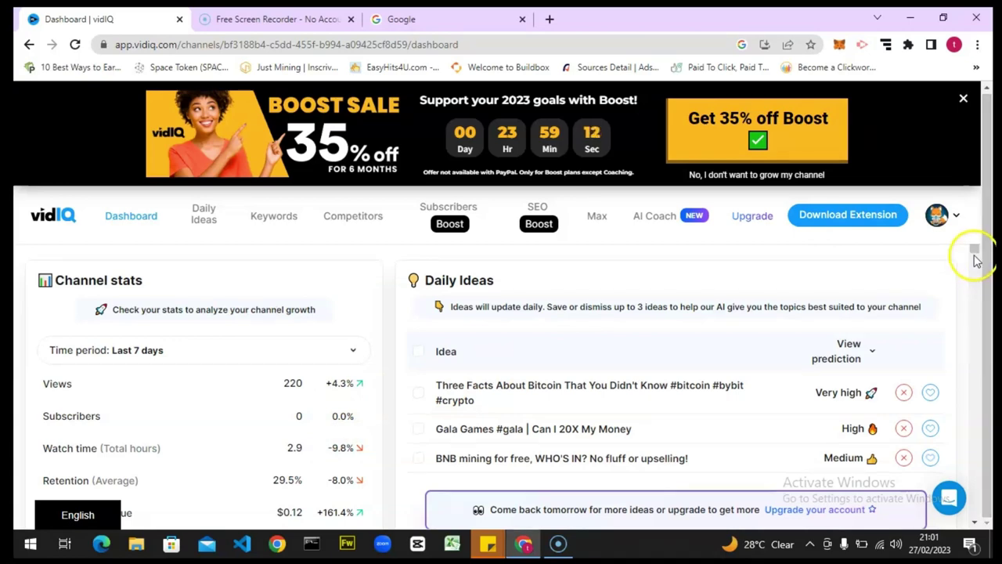
Step: Scroll the dashboard to view competitor performance, top videos and keyword opportunities
left_click_drag(977, 249, 967, 306)
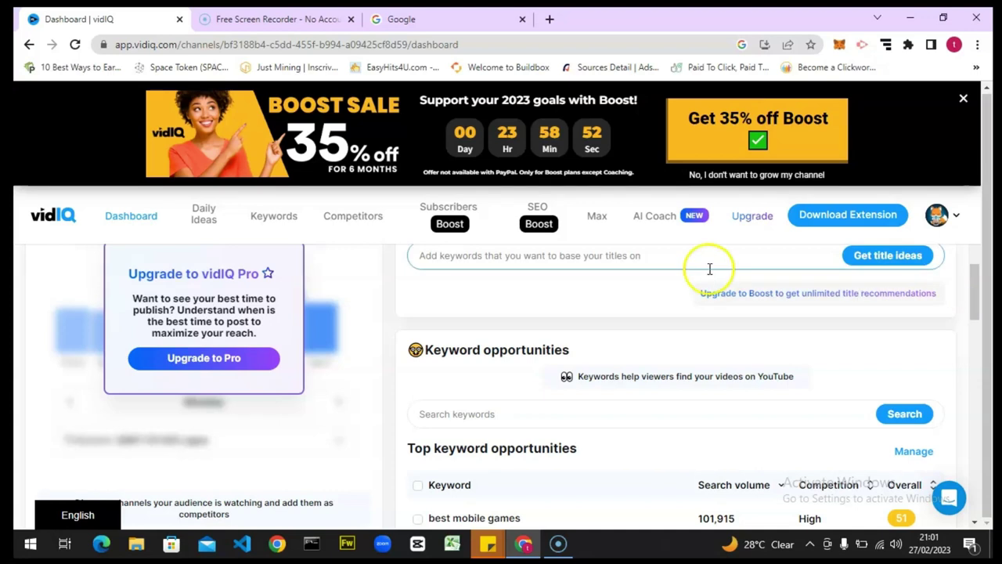
Step: Open the Subscribers analysis page from the top navigation bar
left_click(450, 225)
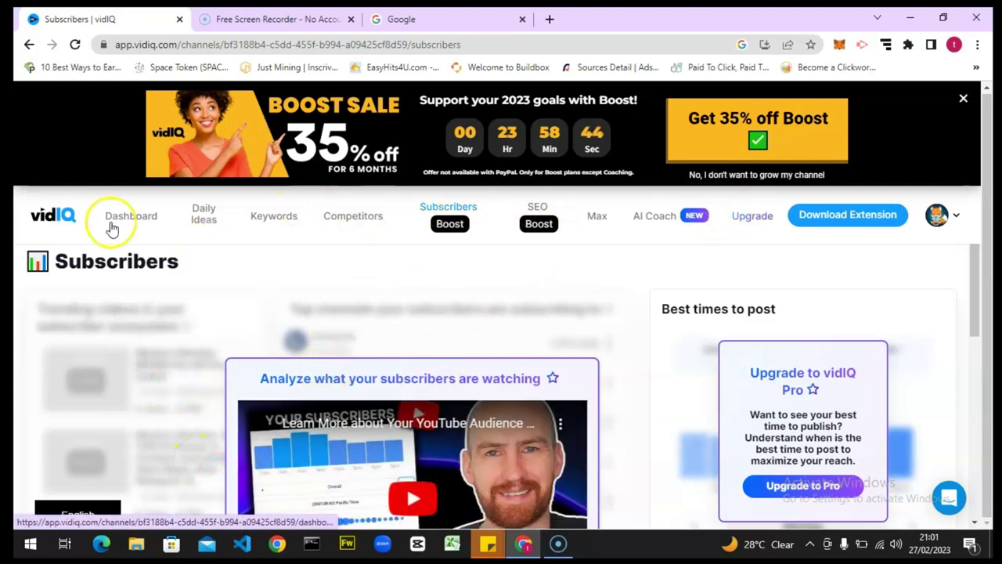
Step: Open Daily Ideas and browse the personalized and customized ideas, checking their view predictions
left_click(197, 209)
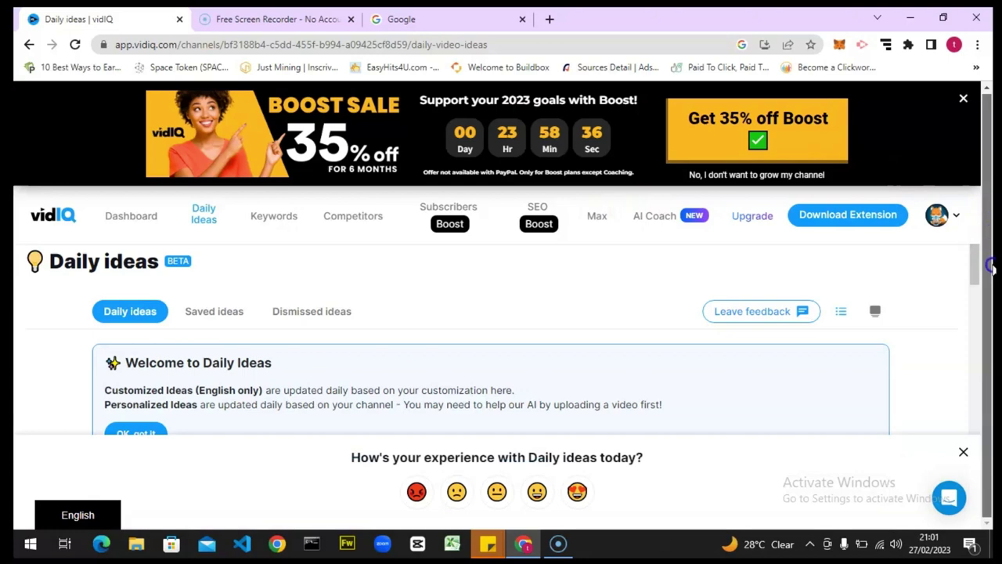
scroll(973, 267, "down", 2)
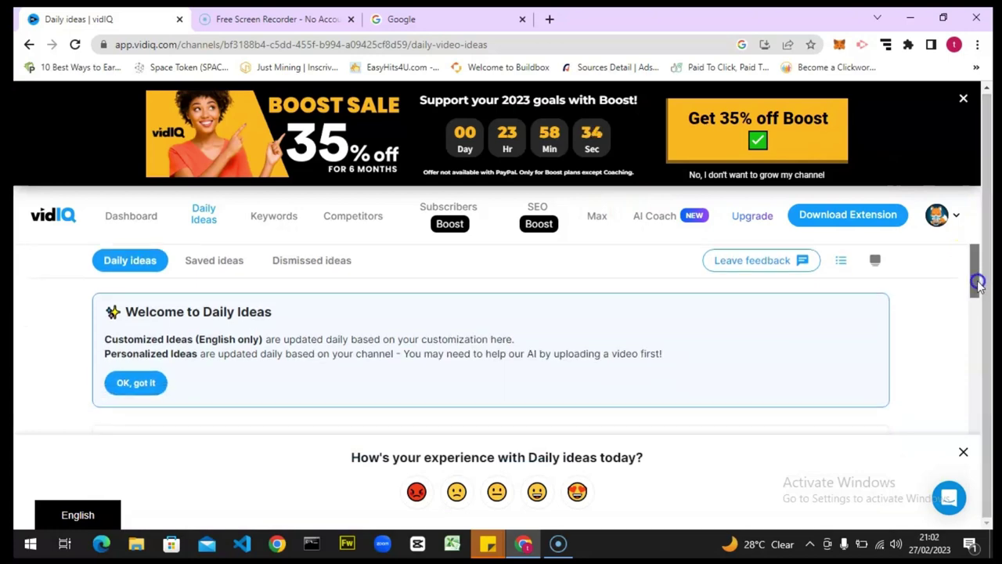
scroll(962, 453, "down", 5)
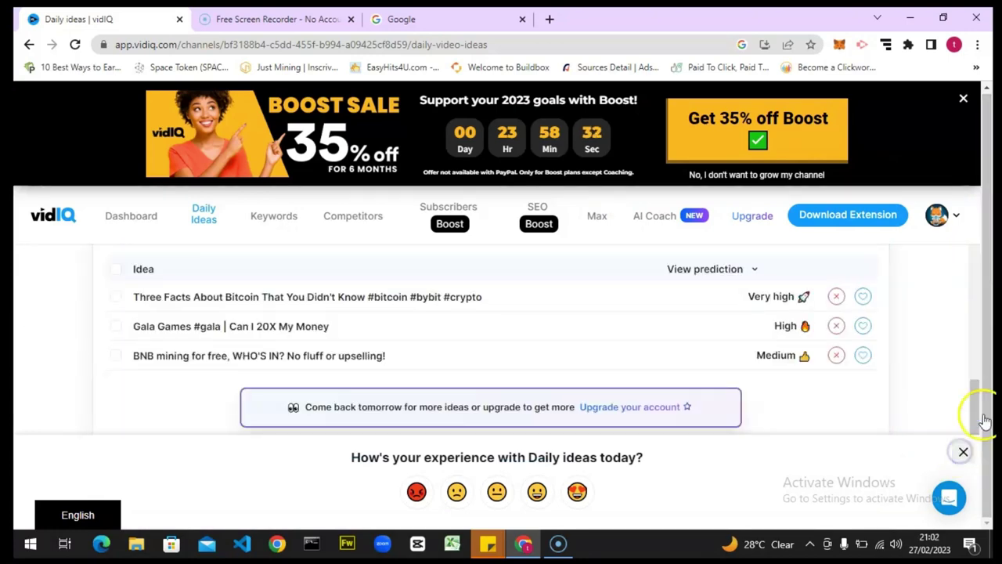
left_click_drag(973, 429, 973, 419)
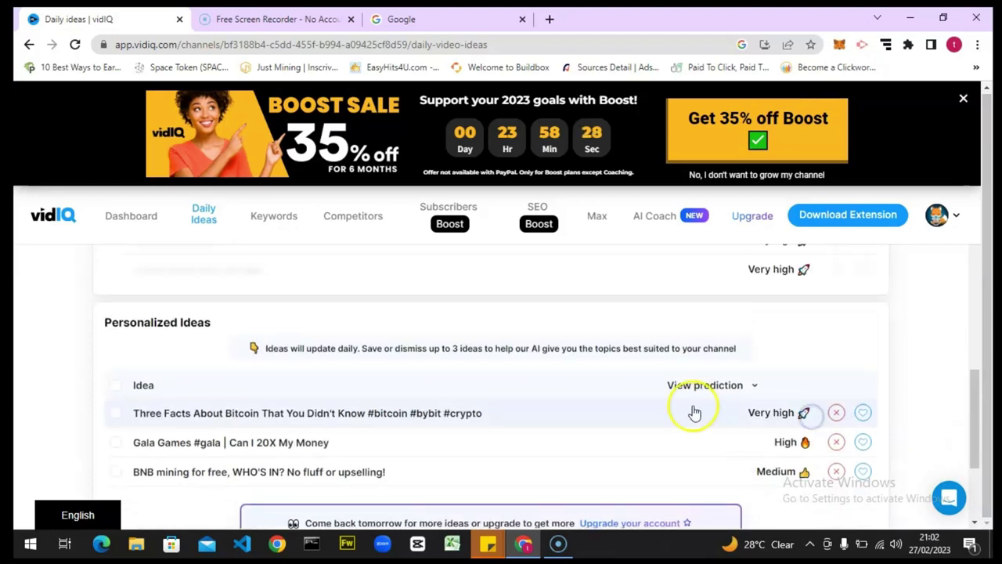
mouse_move(648, 413)
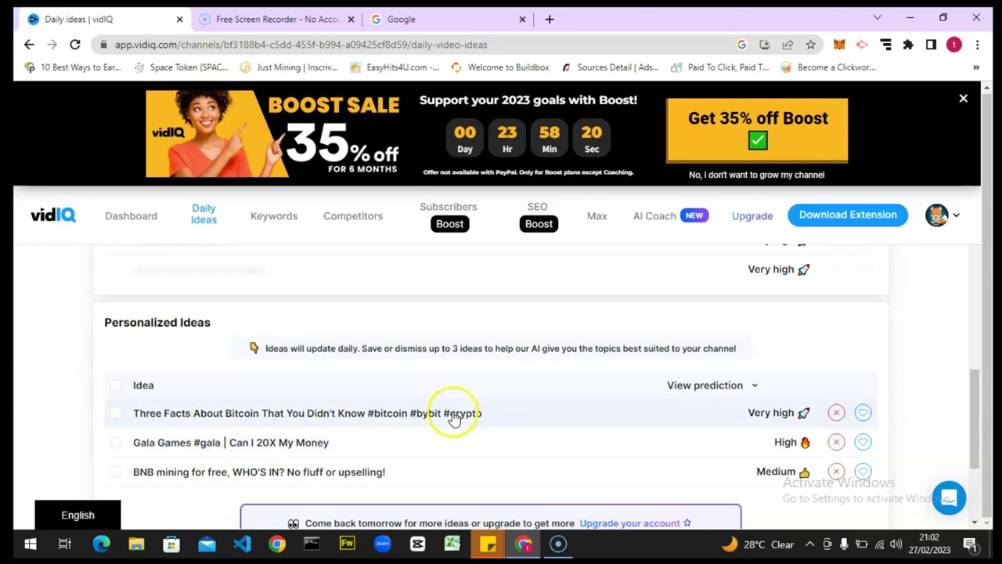
left_click_drag(976, 385, 968, 287)
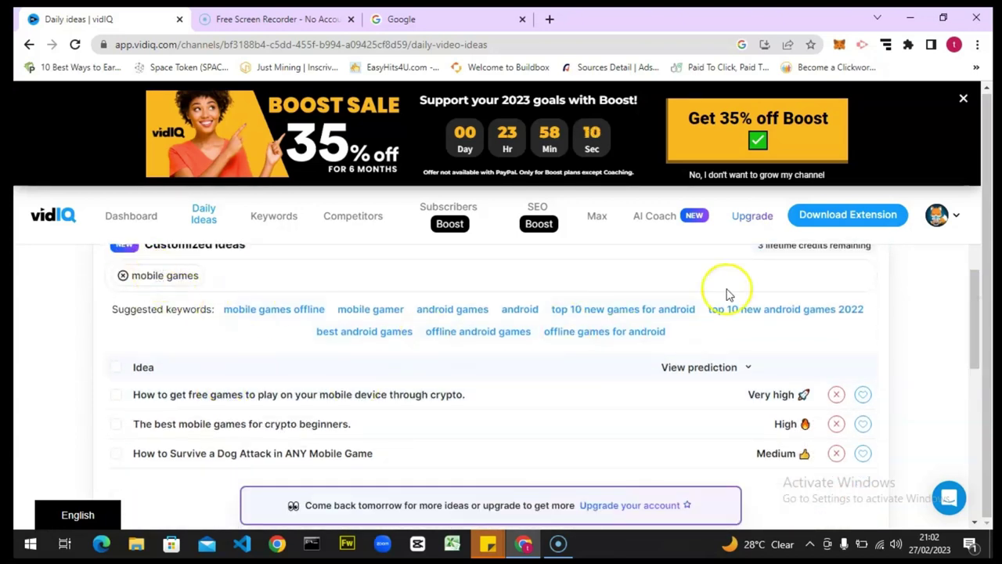
left_click_drag(975, 317, 981, 431)
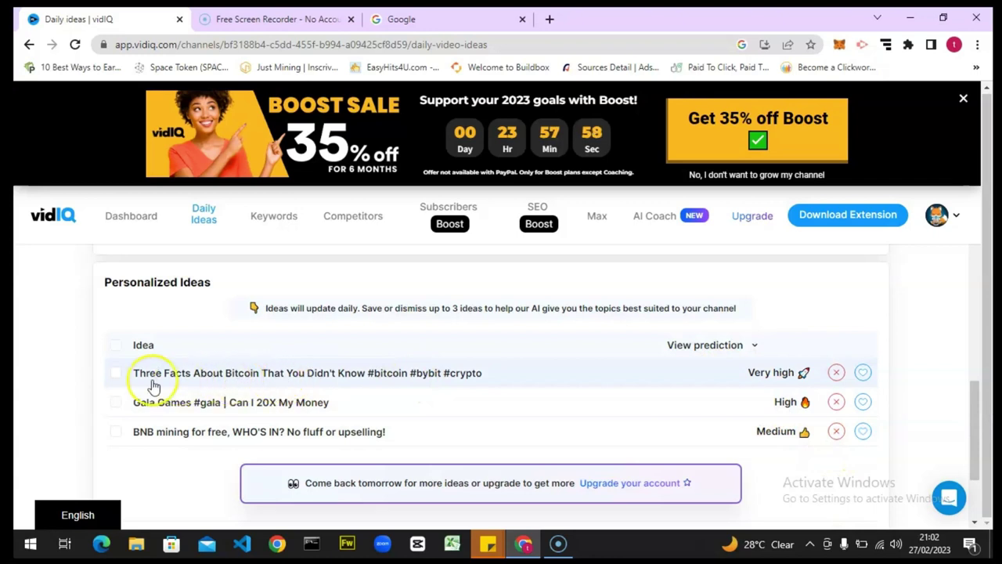
Step: Save the Three Facts About Bitcoin, BNB mining and Gala Games ideas
left_click(115, 376)
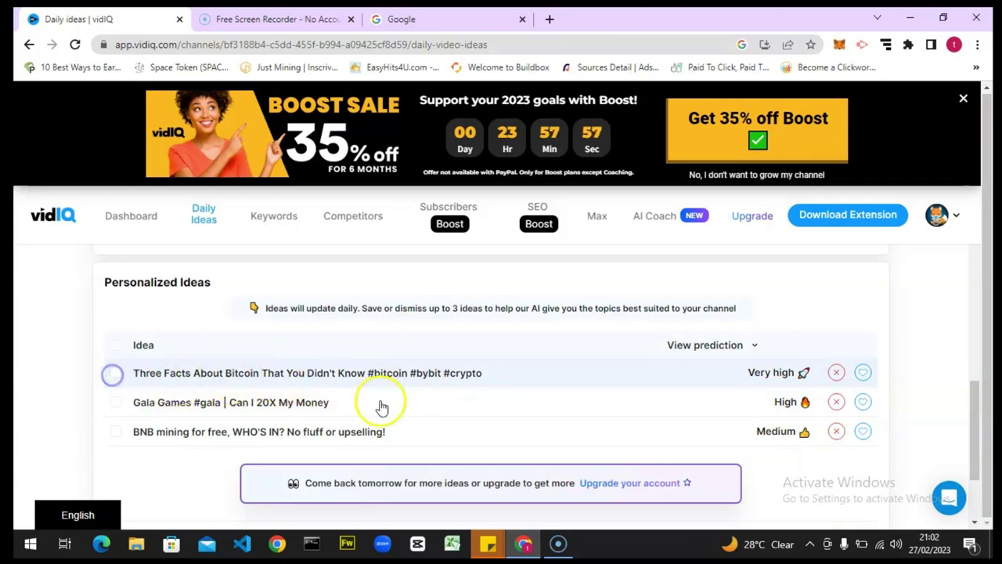
left_click(864, 404)
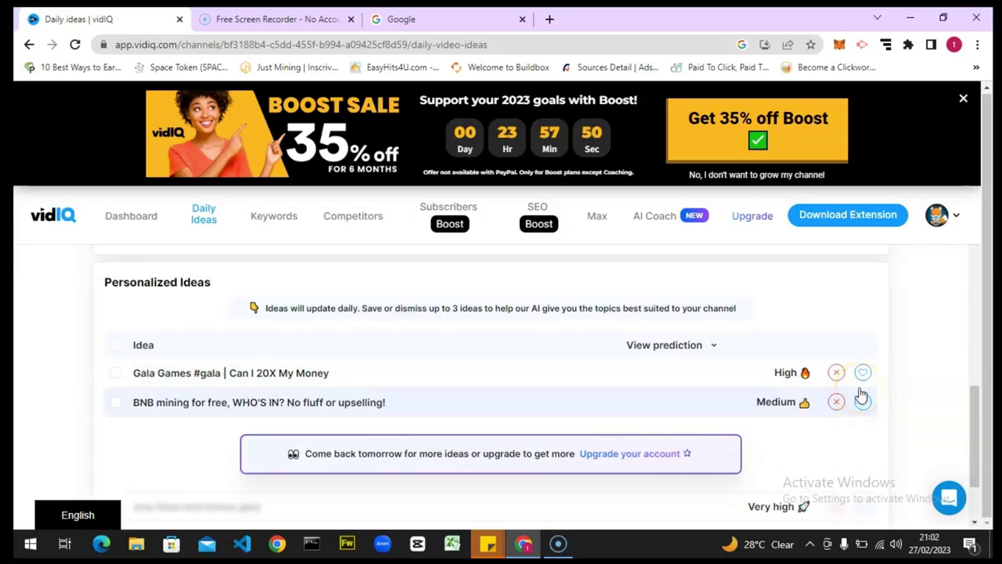
left_click(862, 402)
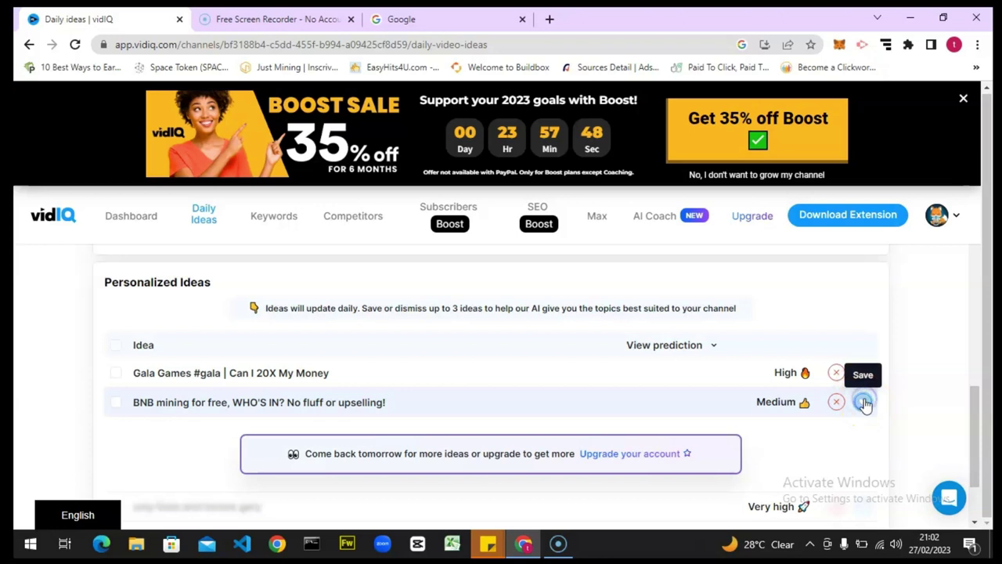
left_click(863, 401)
left_click(862, 381)
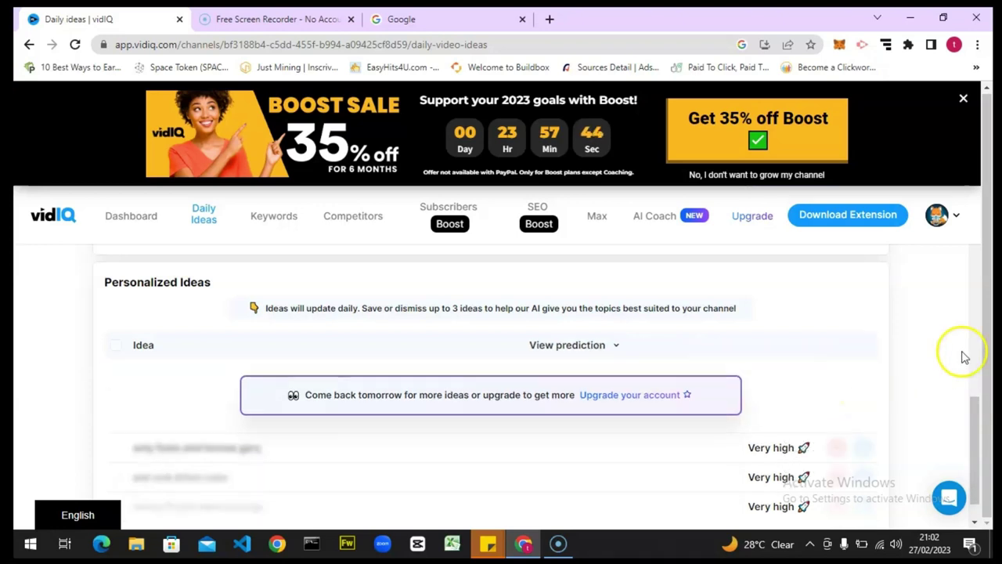
Step: Save the mobile games for crypto beginners and Dog Attack mobile game ideas
left_click_drag(973, 425, 973, 270)
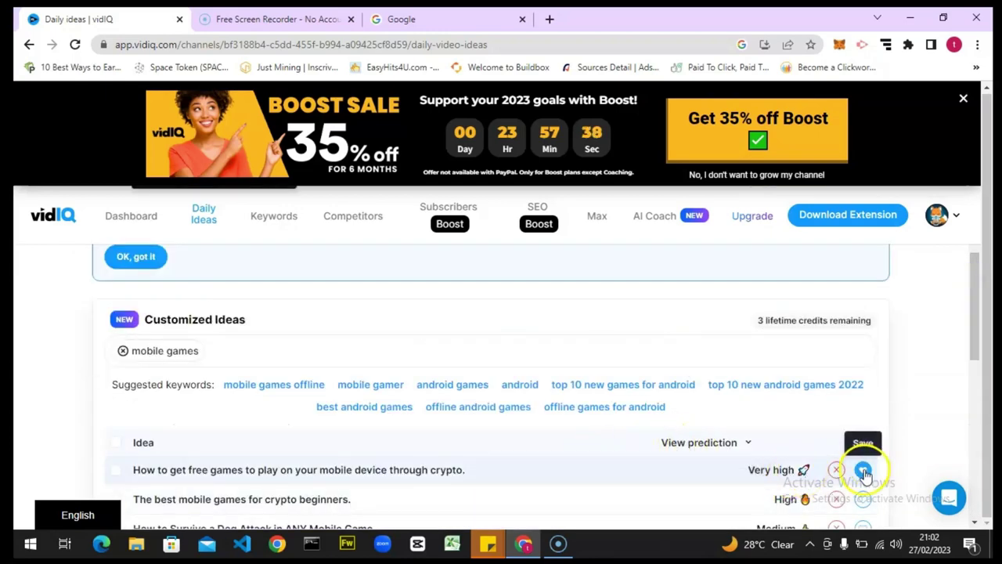
left_click_drag(977, 351, 979, 369)
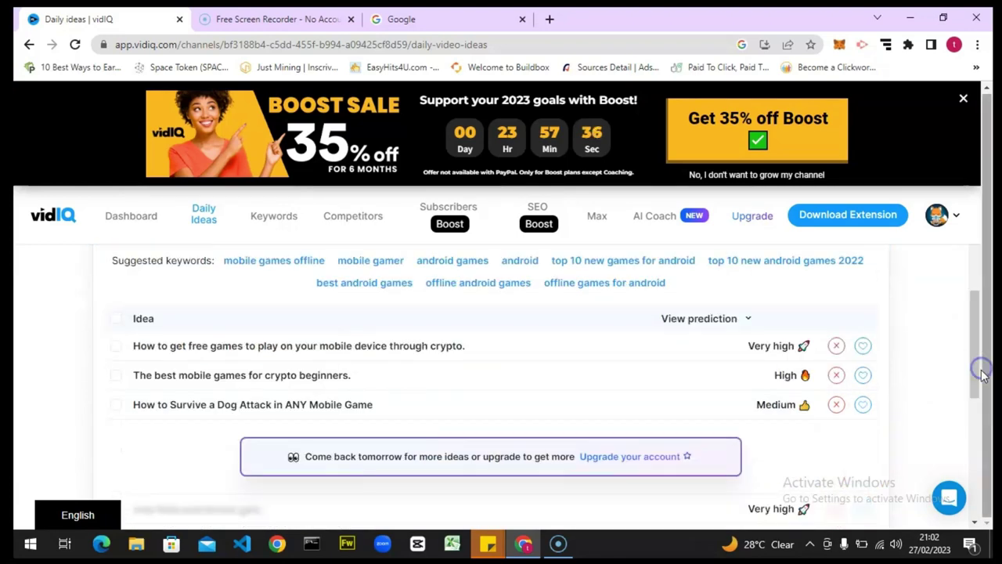
left_click(862, 372)
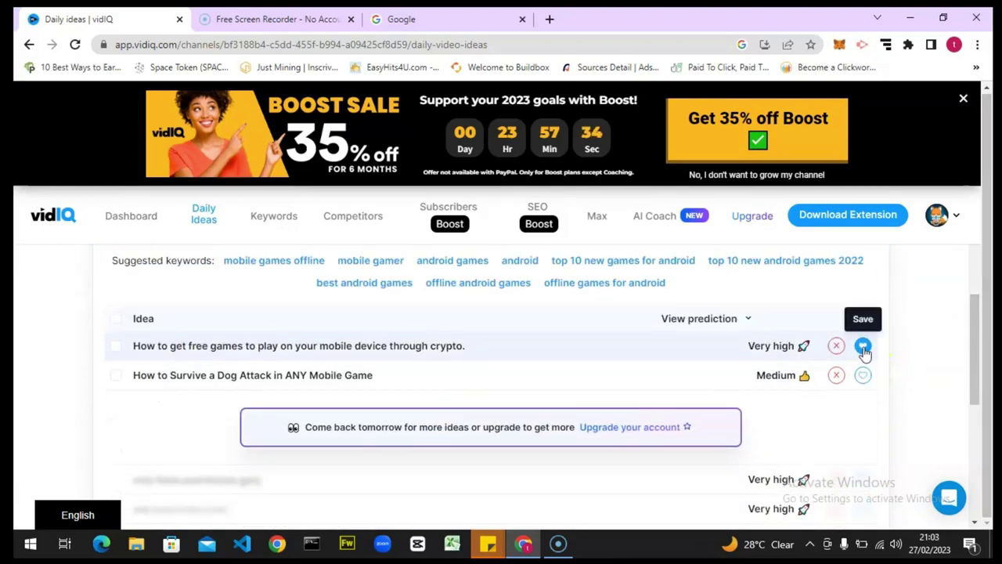
left_click(862, 347)
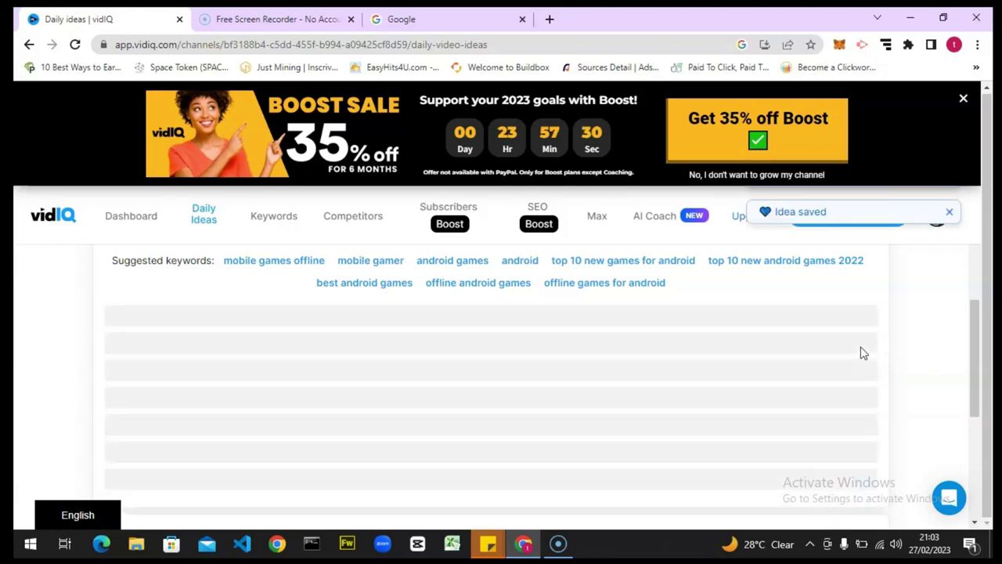
scroll(978, 273, "up", 4)
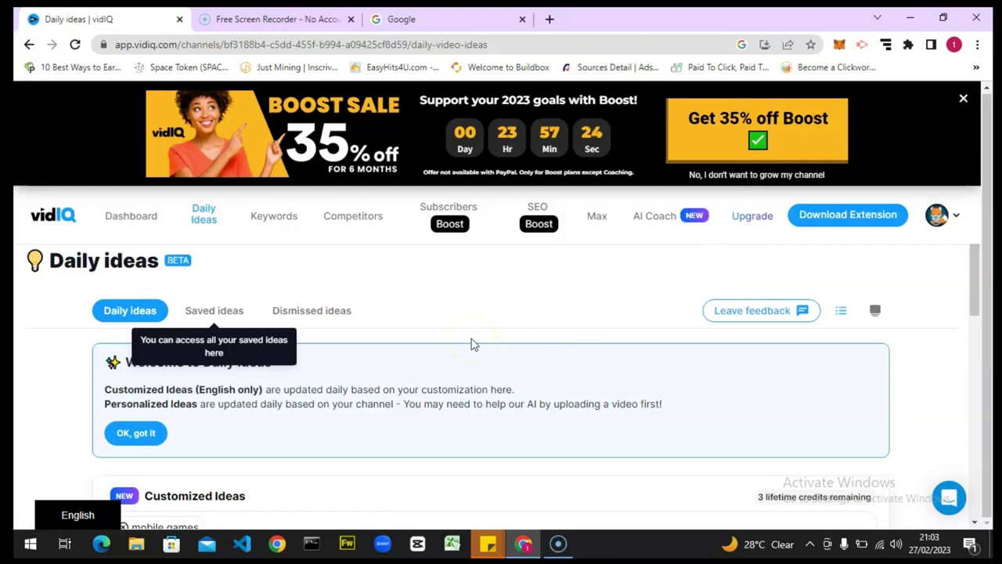
Step: Review the Saved ideas list, then switch to Dismissed ideas and scroll through it
left_click(223, 313)
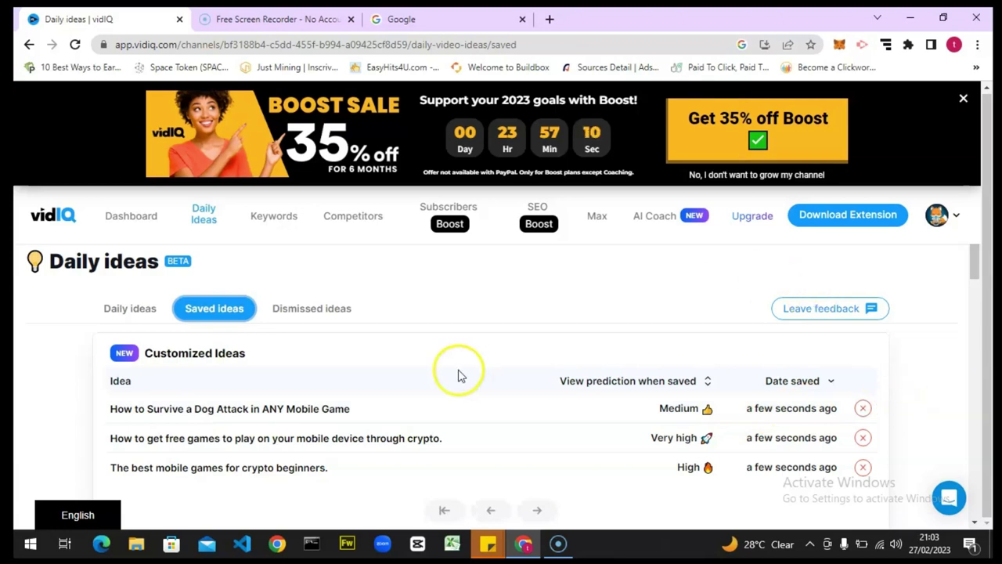
left_click(328, 309)
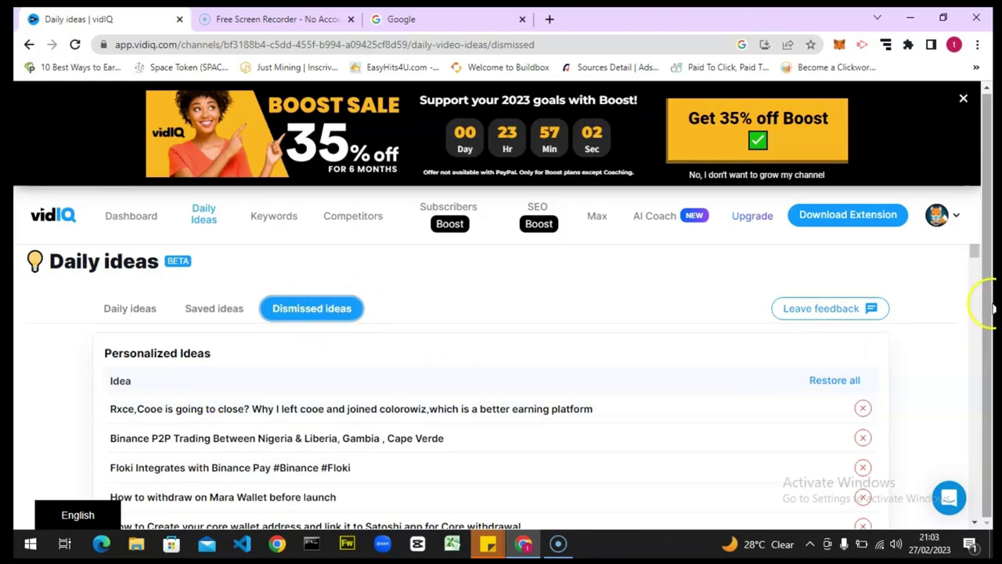
left_click_drag(976, 255, 978, 227)
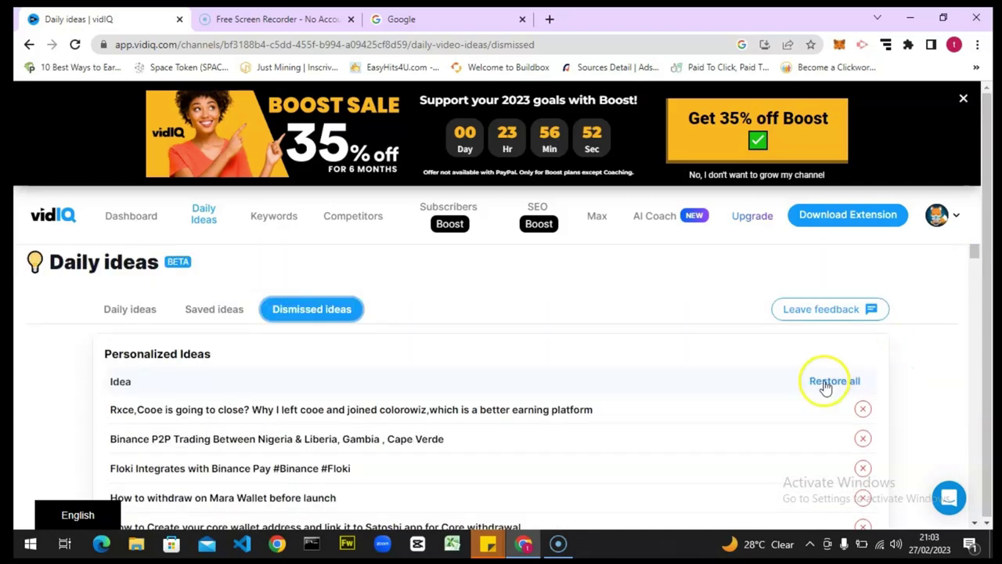
Step: Add the vidIQ Vision for YouTube extension to Chrome and dismiss the background-app notice
left_click(850, 217)
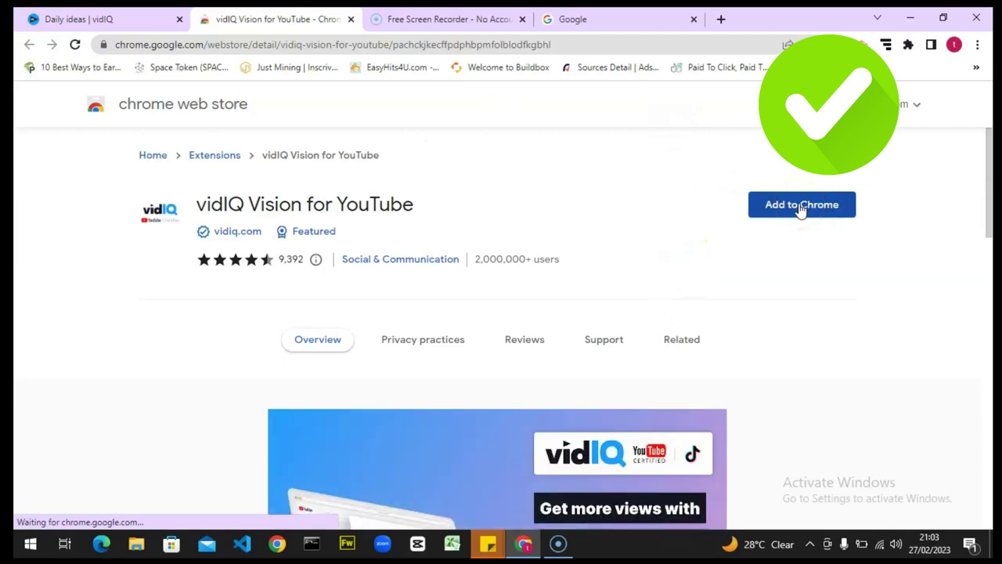
left_click(799, 207)
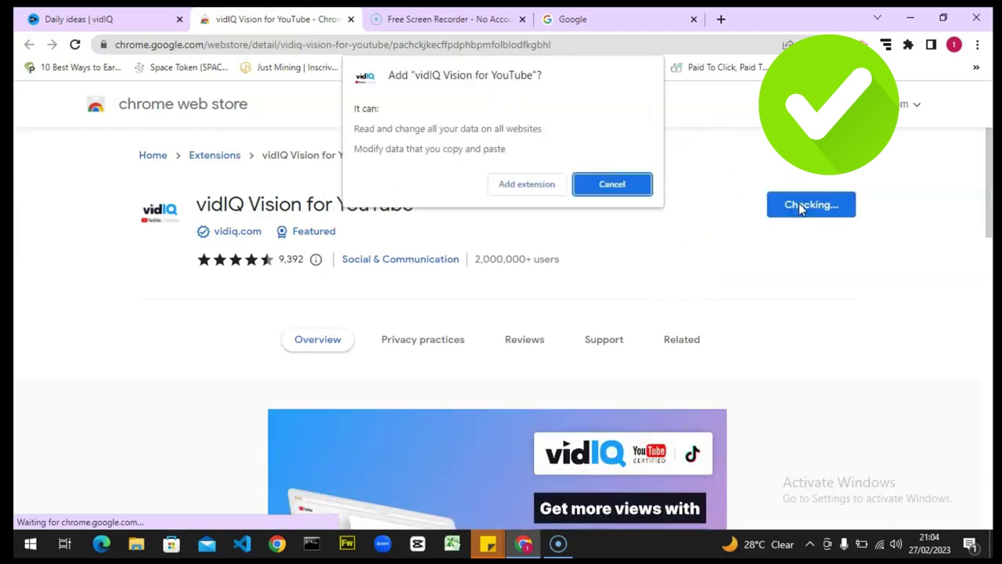
left_click(505, 186)
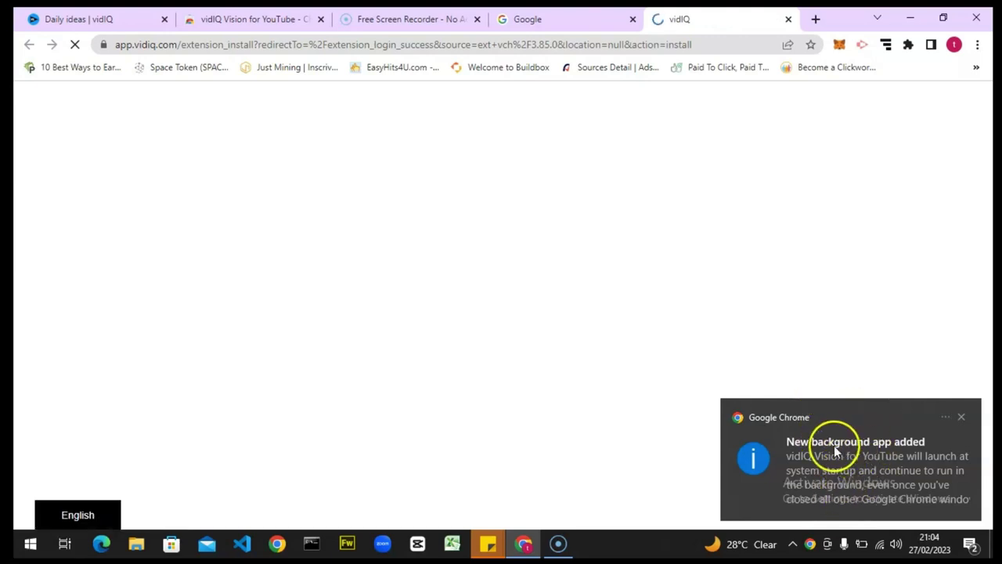
left_click(963, 421)
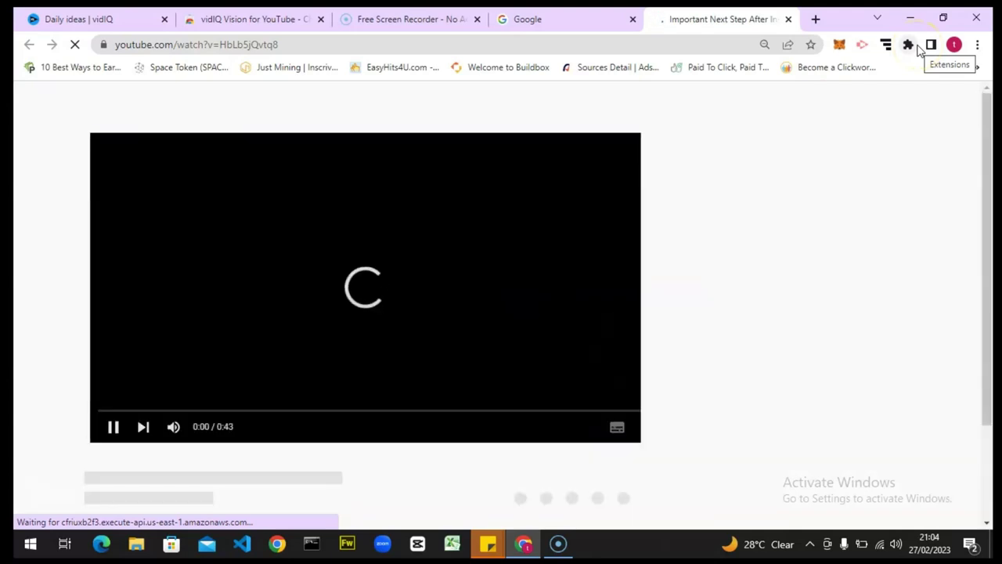
Step: Pin vidIQ Vision for YouTube to the Chrome toolbar from the Extensions menu
left_click(112, 426)
left_click(112, 427)
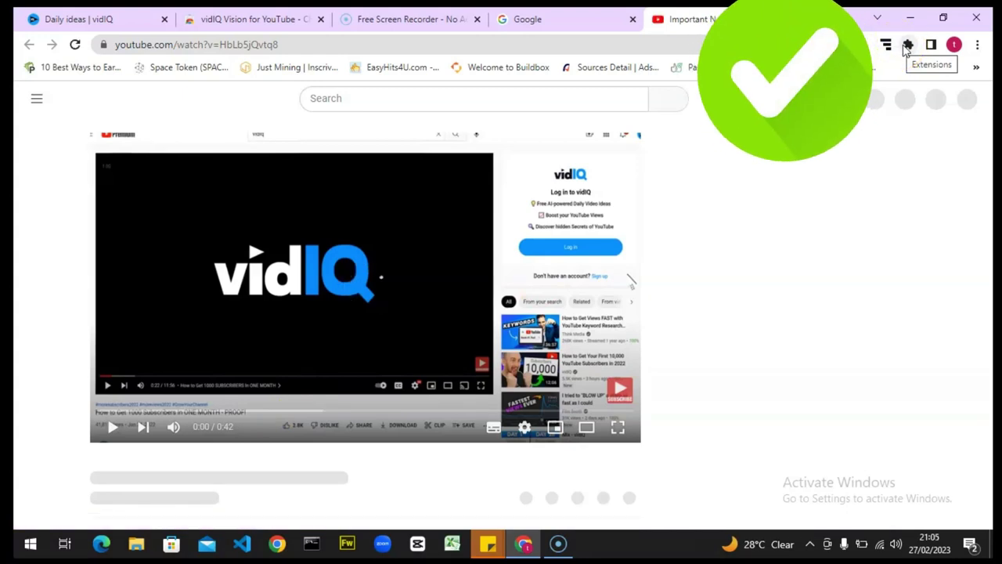
left_click(907, 46)
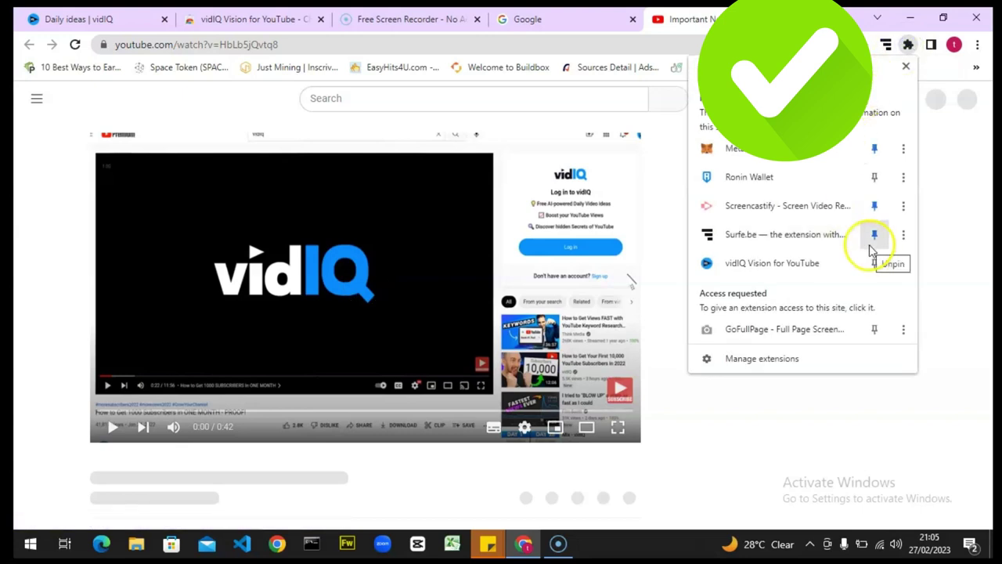
left_click(874, 265)
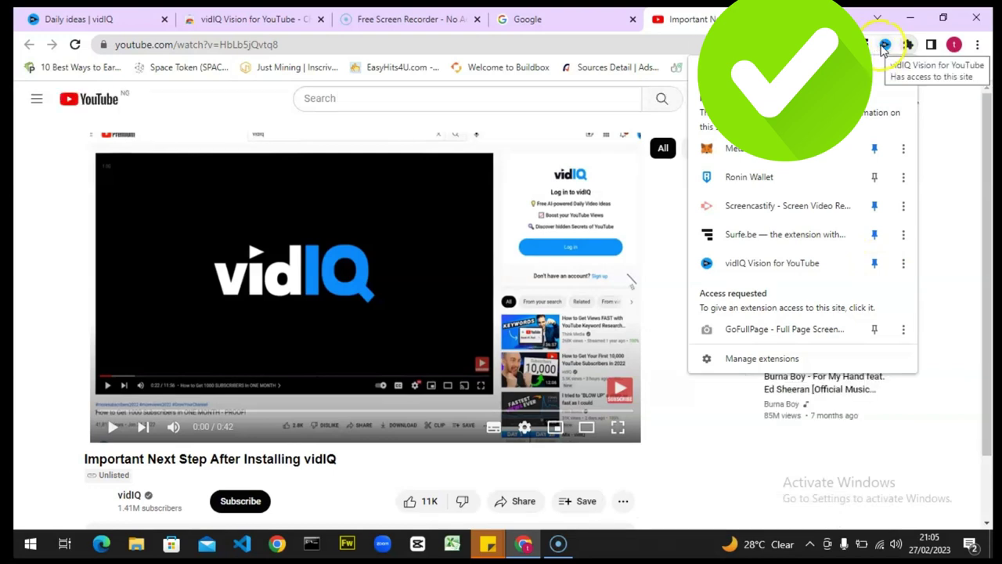
left_click(885, 45)
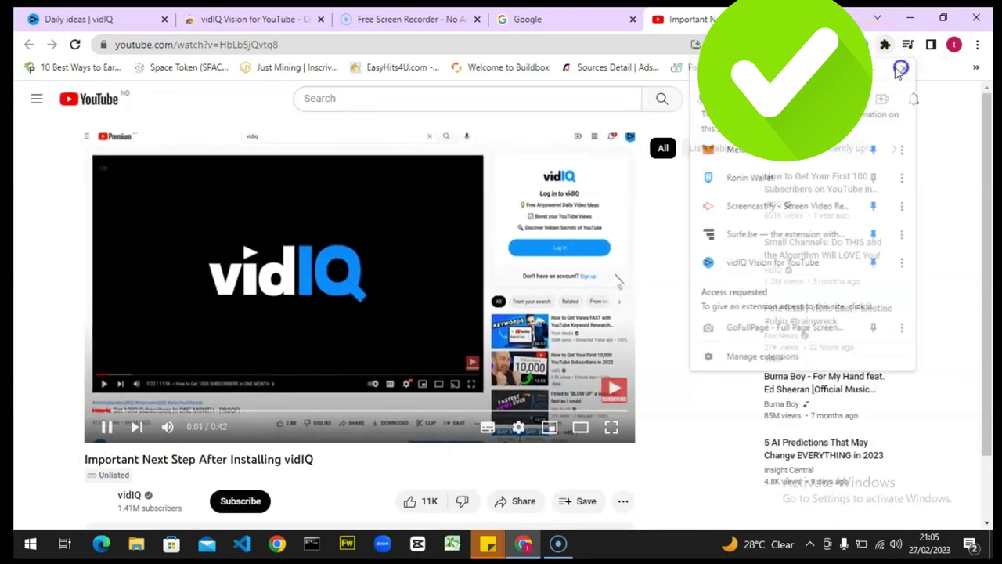
Step: Pause, resume, then pause the vidIQ video so its stats panel shows alongside
left_click(347, 341)
key("space")
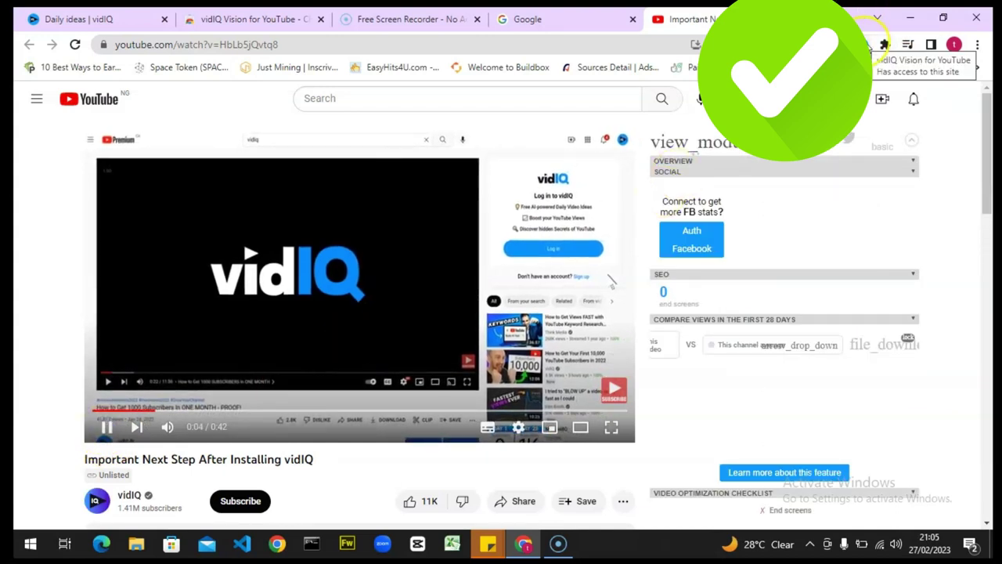
key("space")
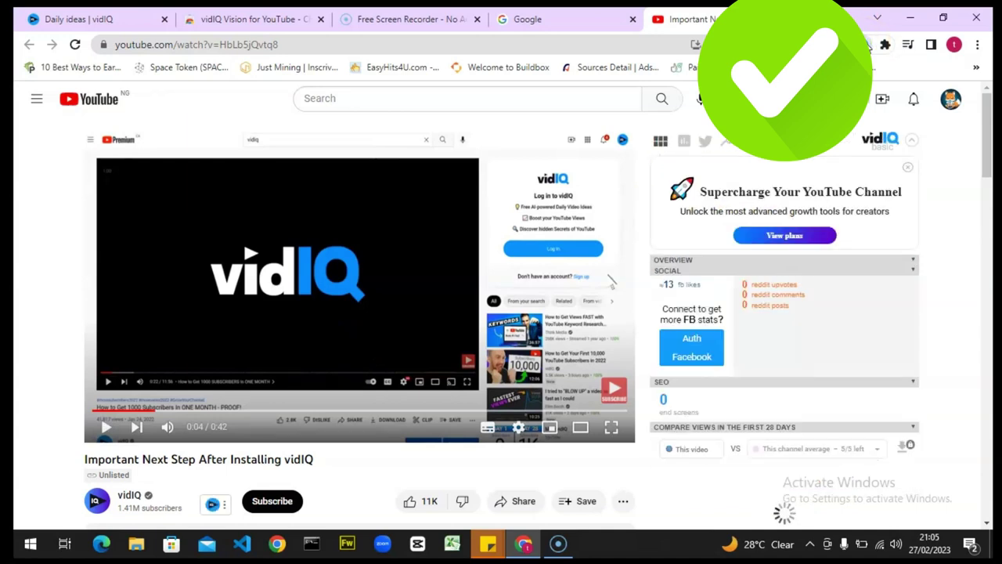
Step: Browse the vidIQ popup's Shortcuts section, then scroll the video page down to the tags panel
left_click(868, 45)
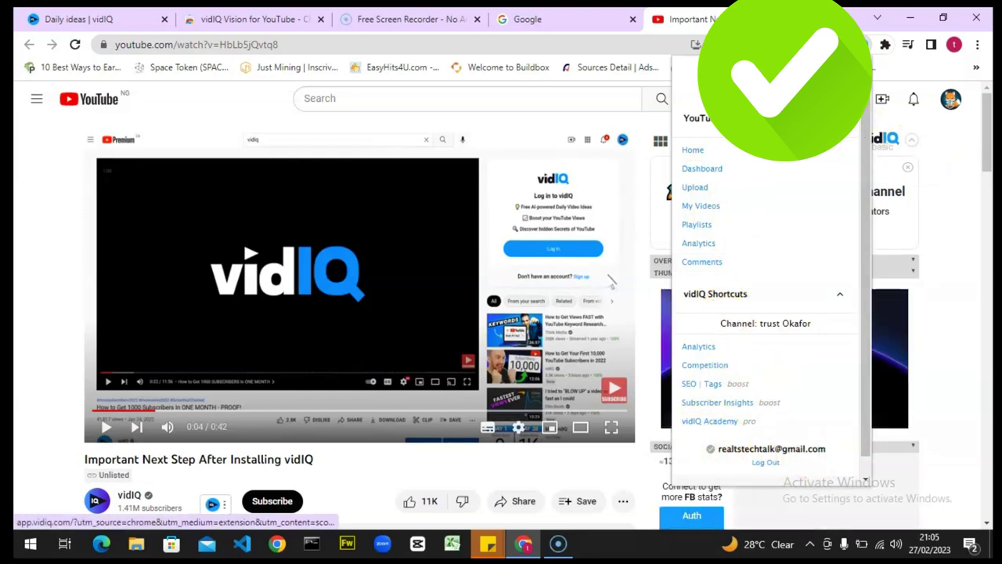
scroll(775, 298, "down", 3)
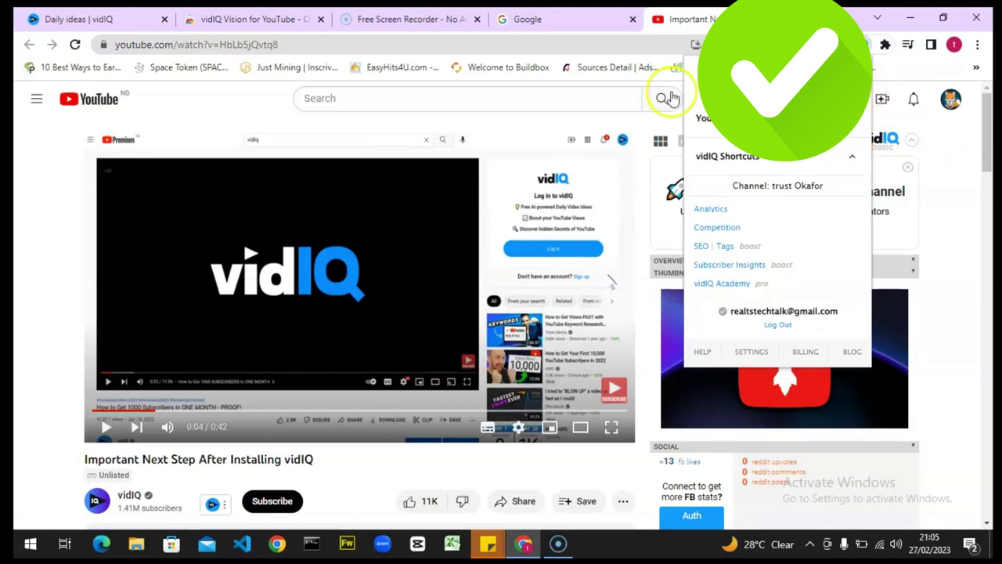
left_click(866, 45)
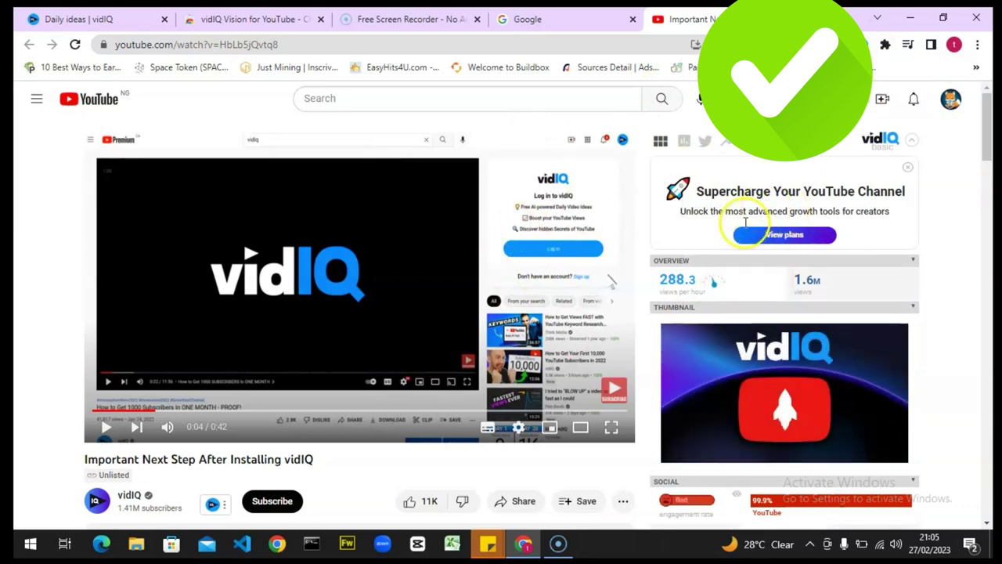
left_click_drag(991, 121, 991, 286)
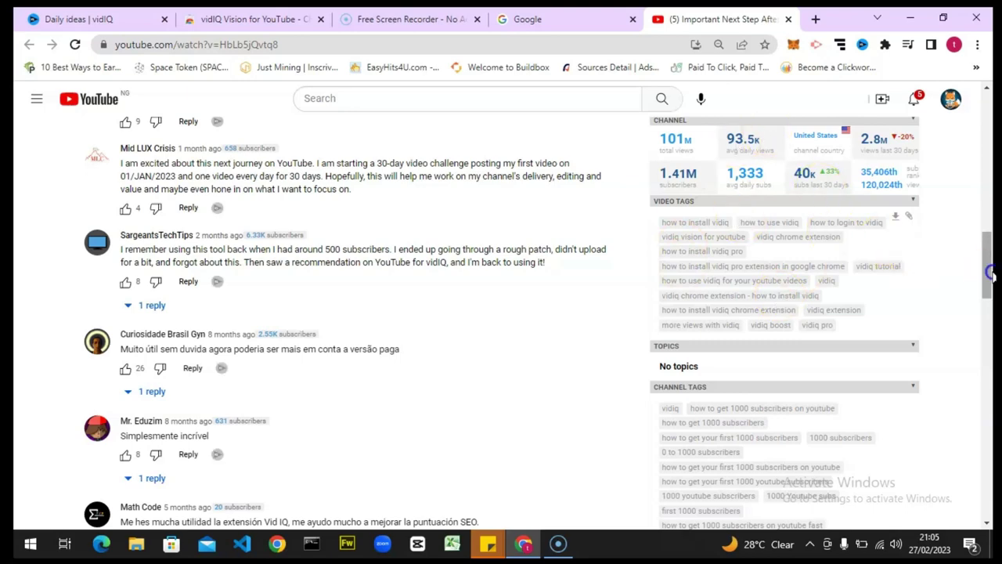
scroll(991, 274, "up", 2)
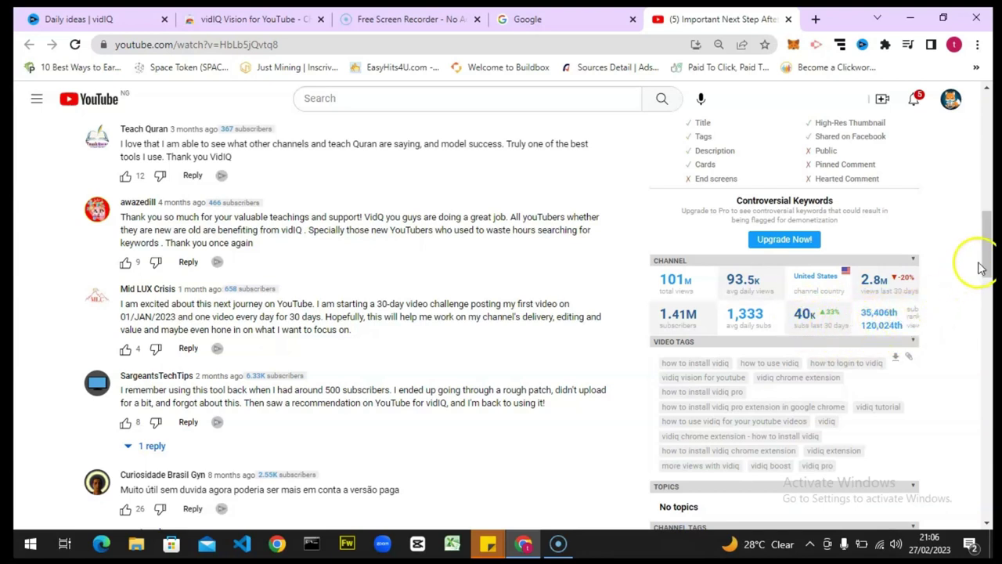
left_click_drag(988, 256, 988, 287)
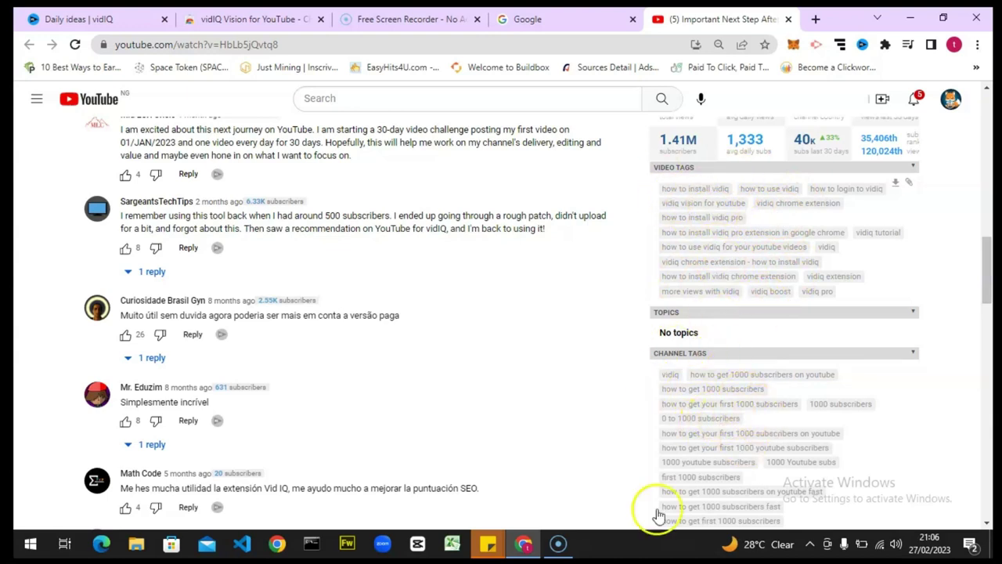
mouse_move(990, 270)
left_mouse_down()
mouse_move(990, 297)
mouse_move(989, 235)
mouse_move(988, 295)
mouse_move(988, 285)
left_mouse_up()
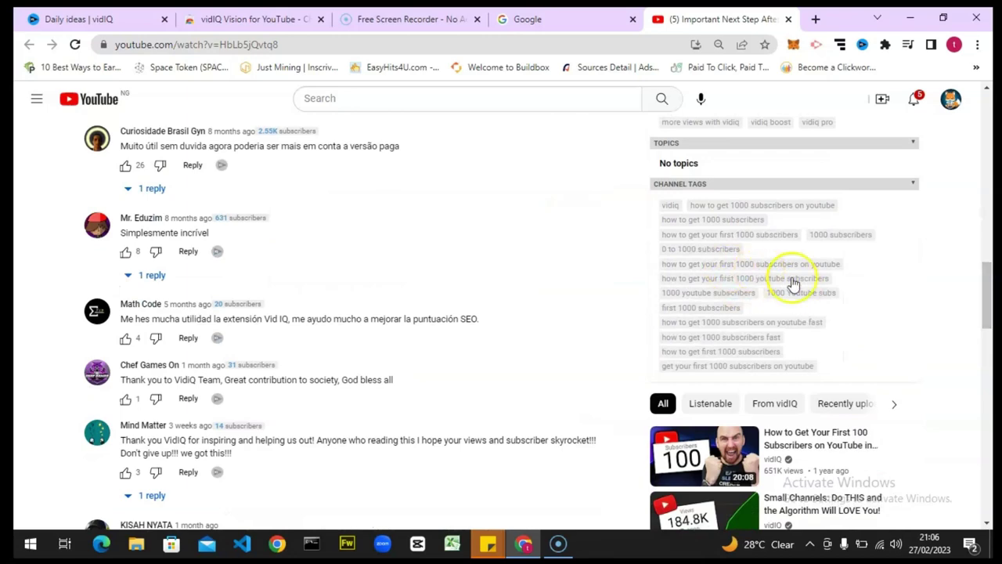
left_click(764, 267)
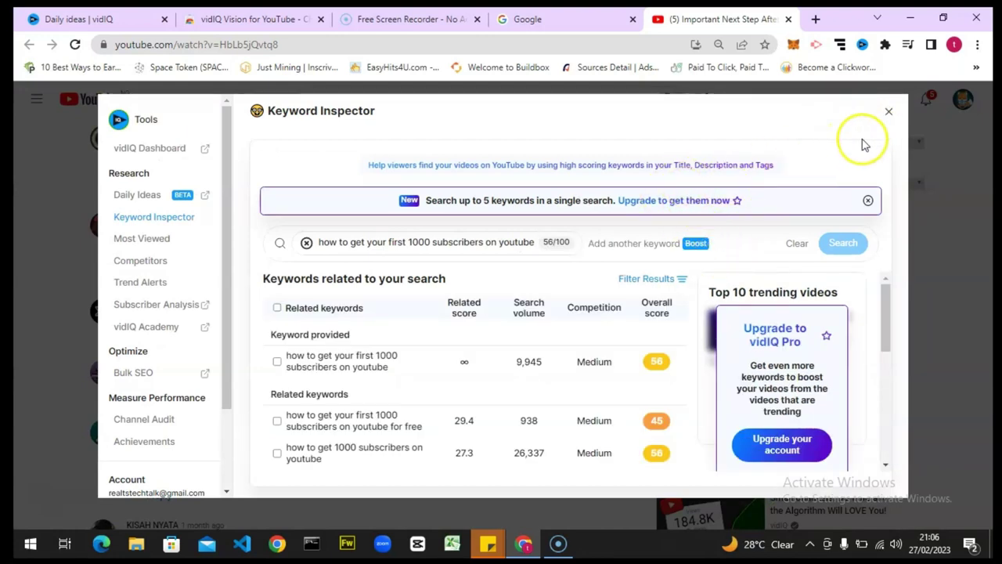
Step: Close Keyword Inspector and scroll back to the top, where the 72.9/100 vidIQ score shows
left_click(889, 114)
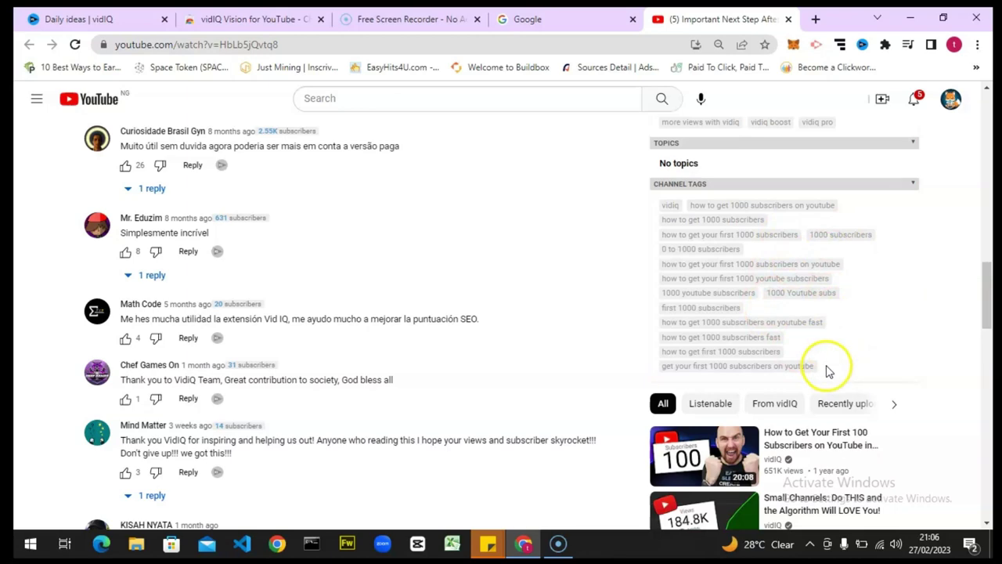
left_click_drag(991, 296, 990, 202)
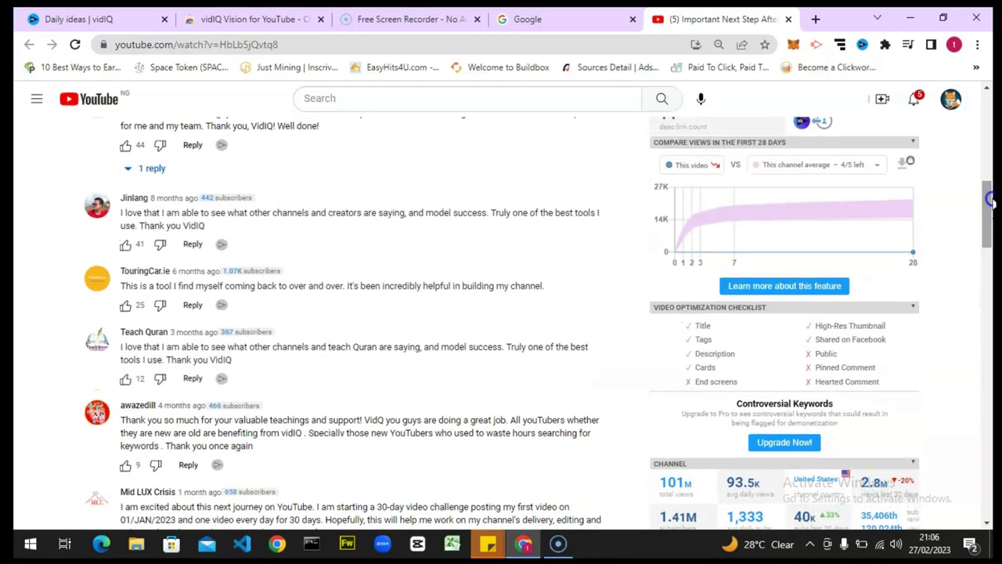
left_click_drag(985, 224, 990, 131)
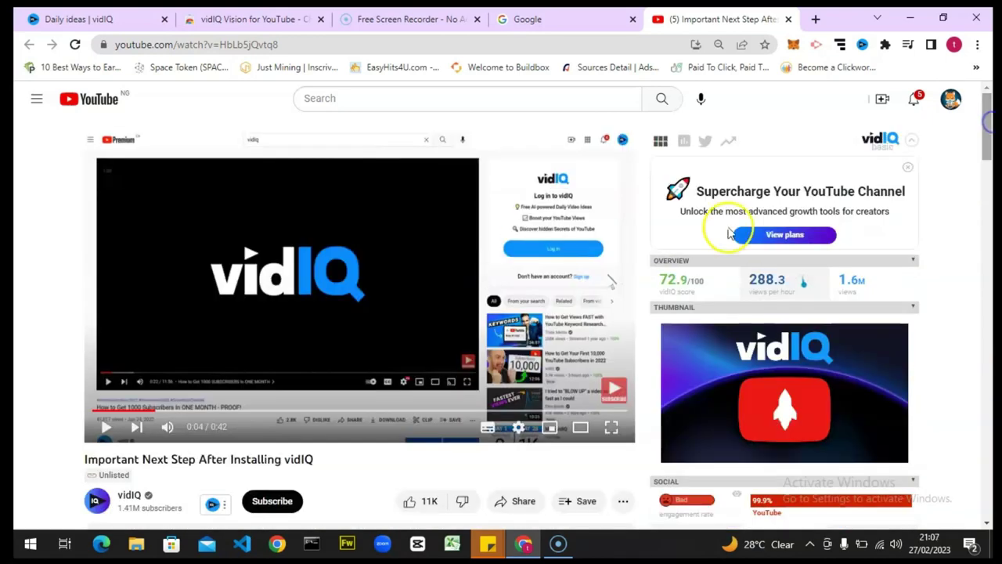
Step: Cycle the vidIQ sidebar through historical stats, Twitter search and trending videos
left_click(683, 141)
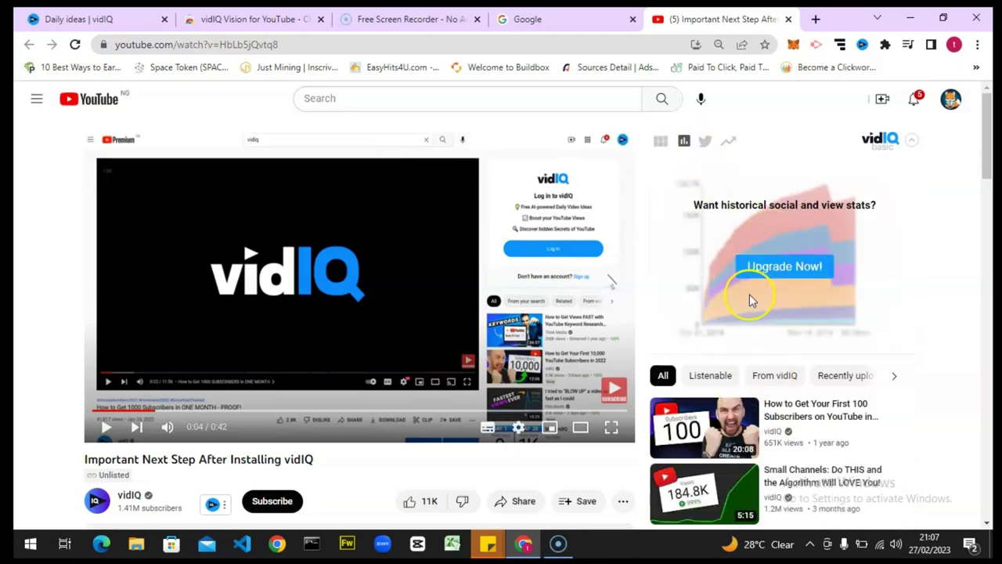
left_click(704, 143)
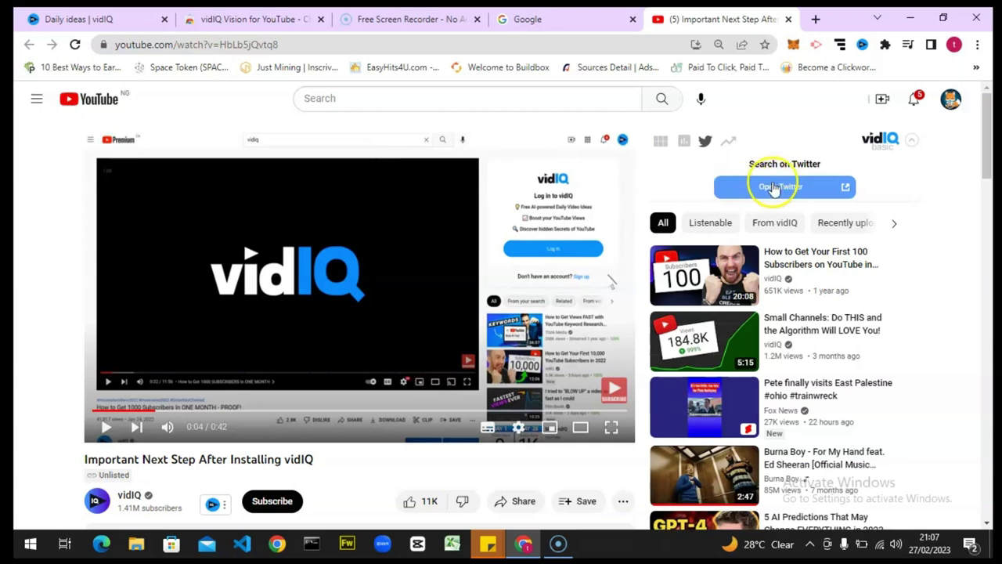
left_click(728, 146)
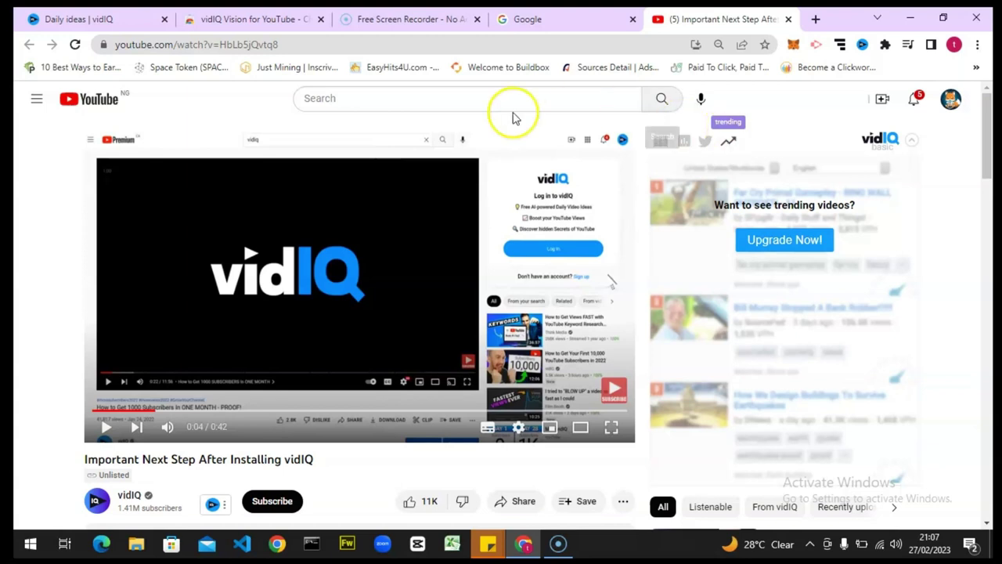
left_click(527, 39)
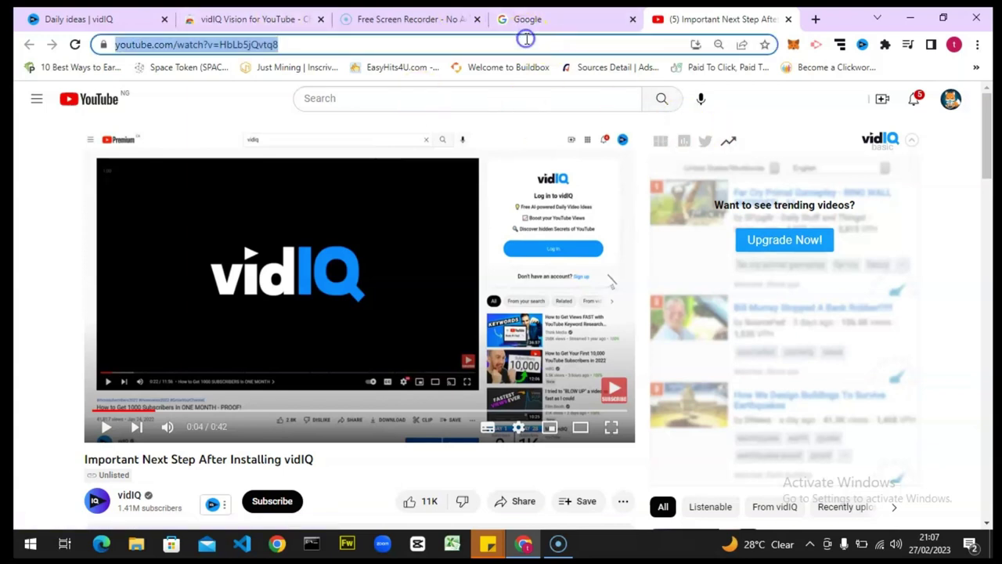
Step: Go to studio.youtube.com and check vidIQ's real-time counts: 24 views/60 minutes, 148/48 hours
type("studio.youtube.com")
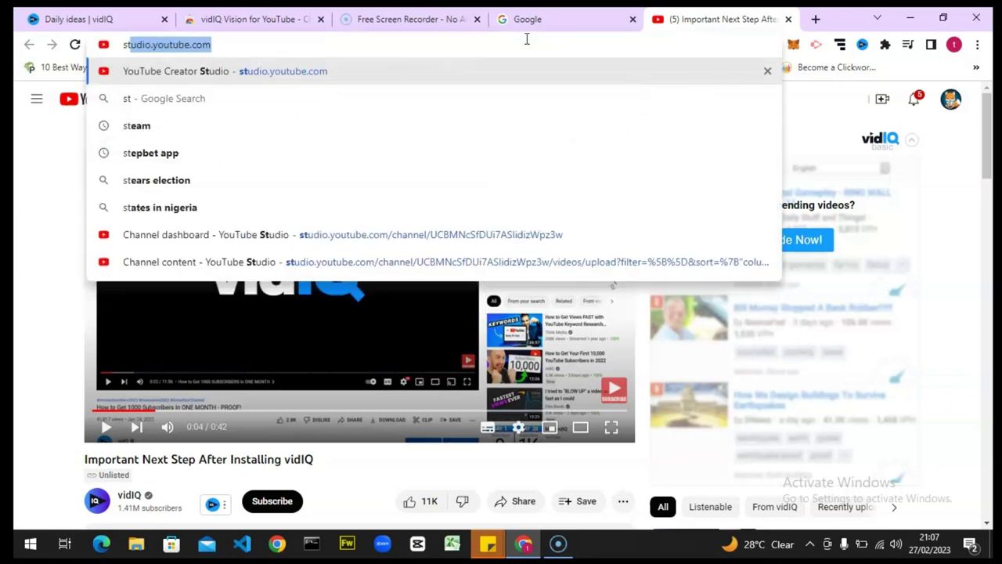
key("Return")
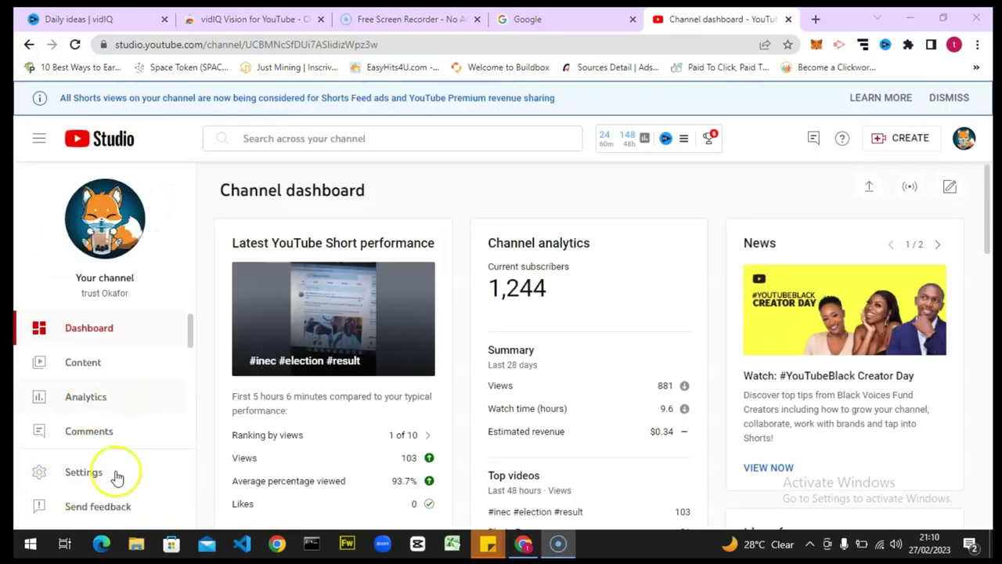
left_click(631, 138)
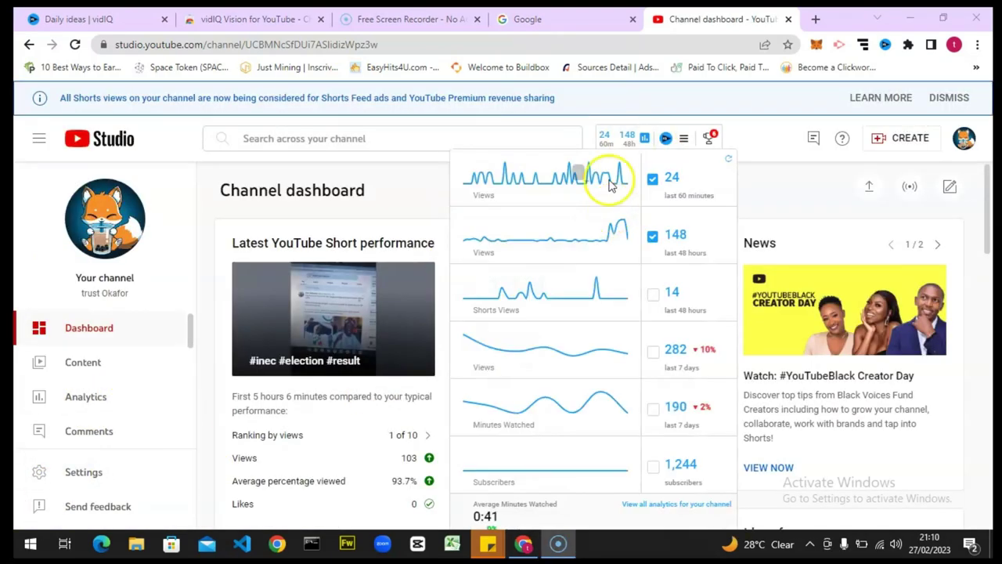
left_click(317, 184)
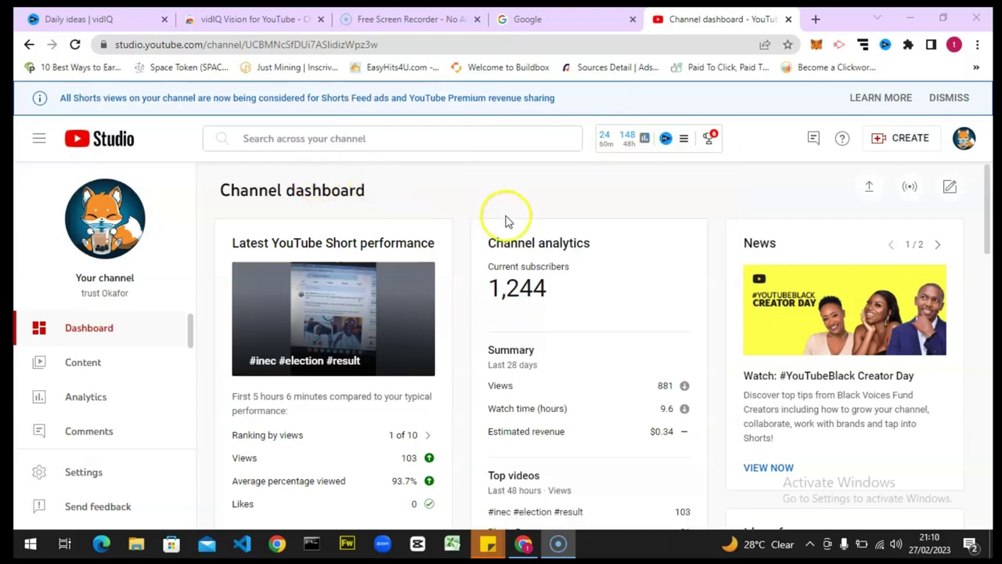
left_click(710, 144)
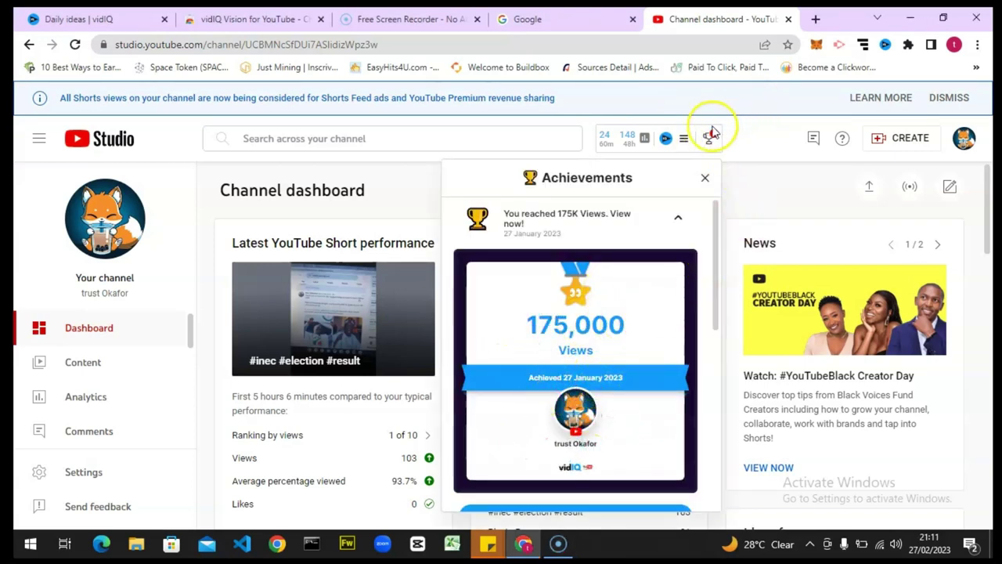
left_click(685, 139)
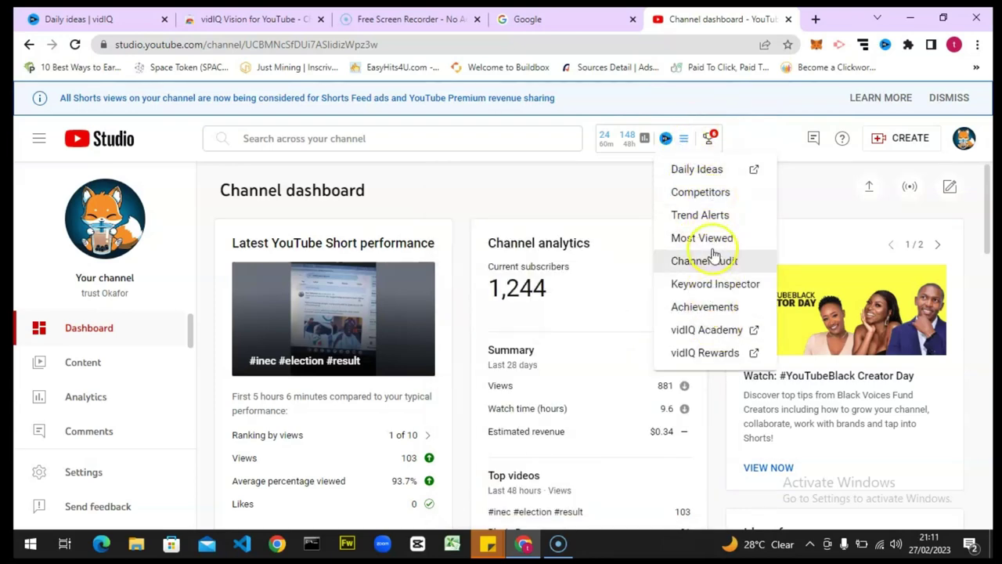
left_click(646, 140)
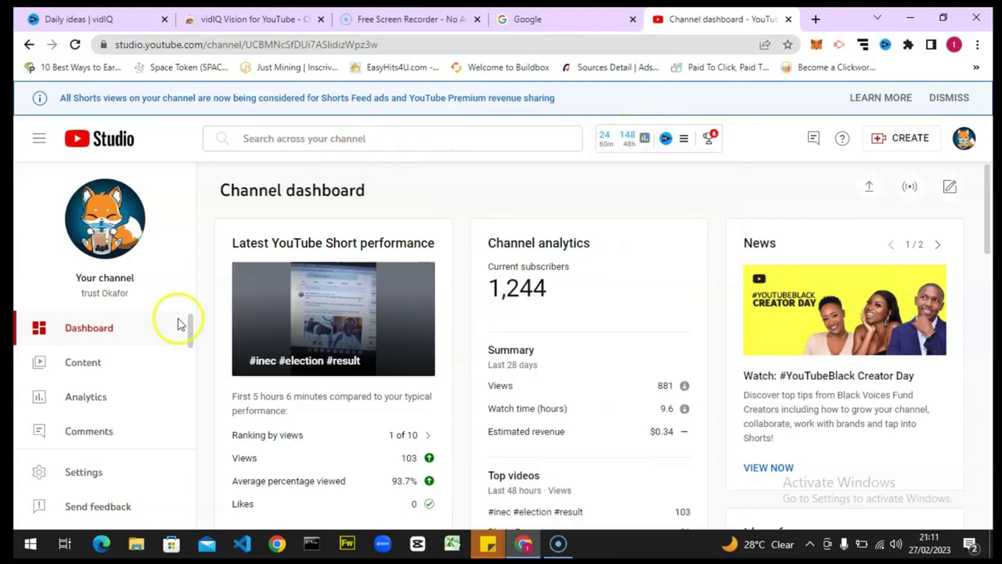
Step: Open the Content page and pick a video row to reveal its Details and vidIQ icons
left_click(93, 365)
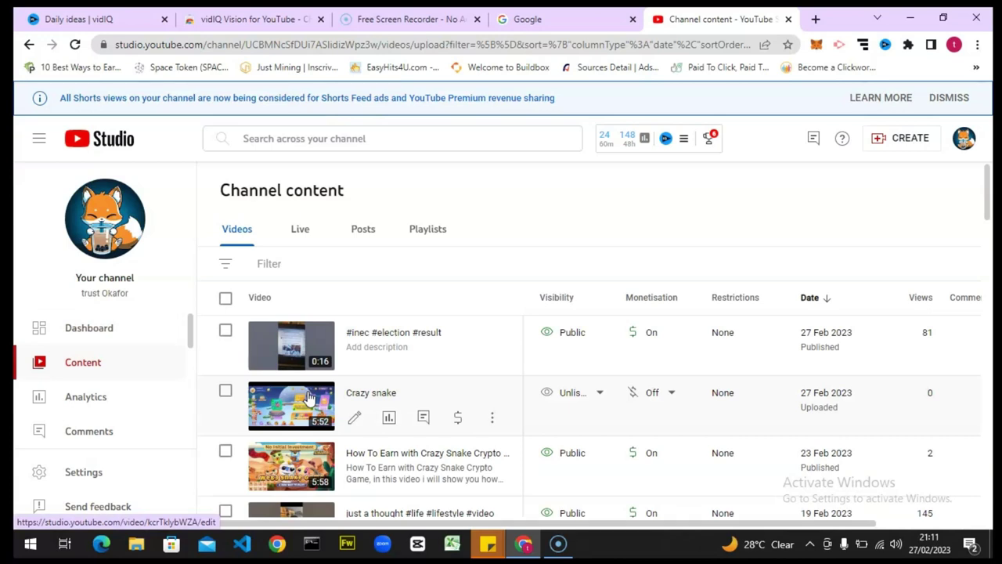
left_click(353, 421)
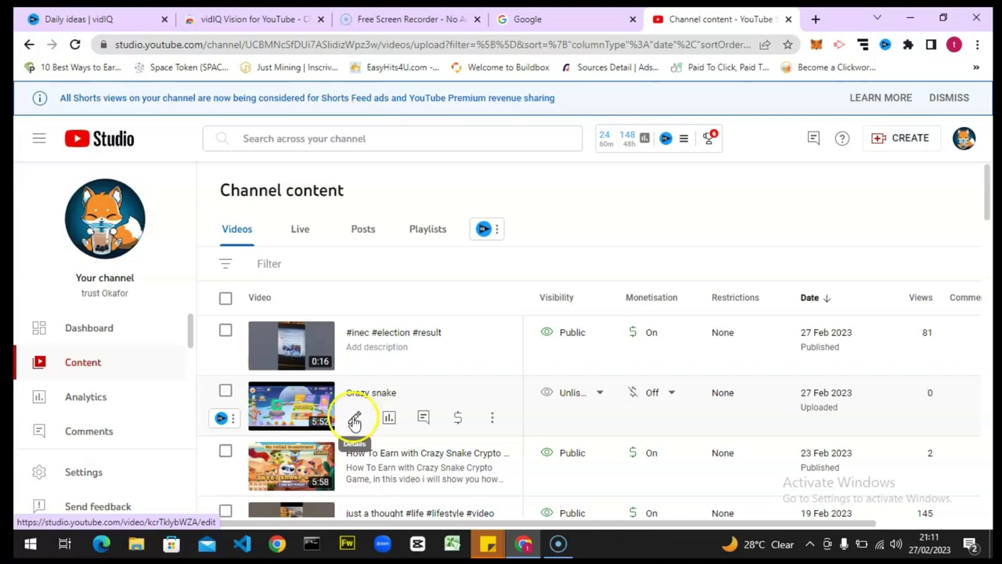